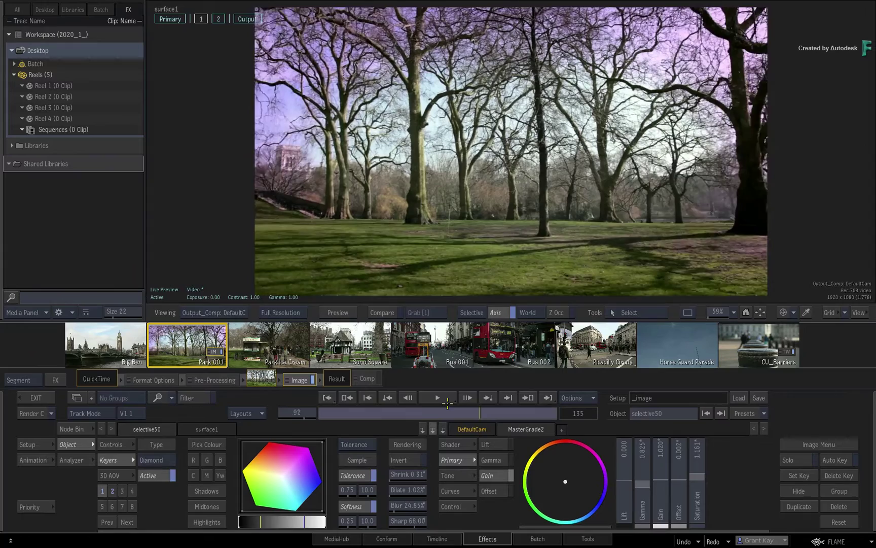
Step: Grade the selective on the park shot with gamma 0.636 and saturation 1.407, and push the gain toward blue-violet
{"action": "left_click_drag", "start_coordinate": [642, 487], "coordinate": [606, 492]}
{"action": "left_click_drag", "start_coordinate": [696, 479], "coordinate": [723, 471]}
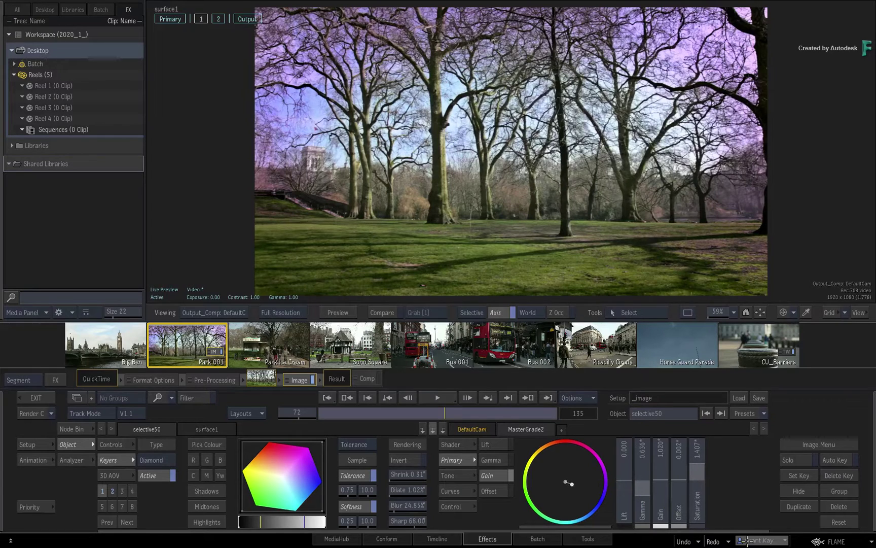
{"action": "left_click_drag", "start_coordinate": [570, 482], "coordinate": [598, 478]}
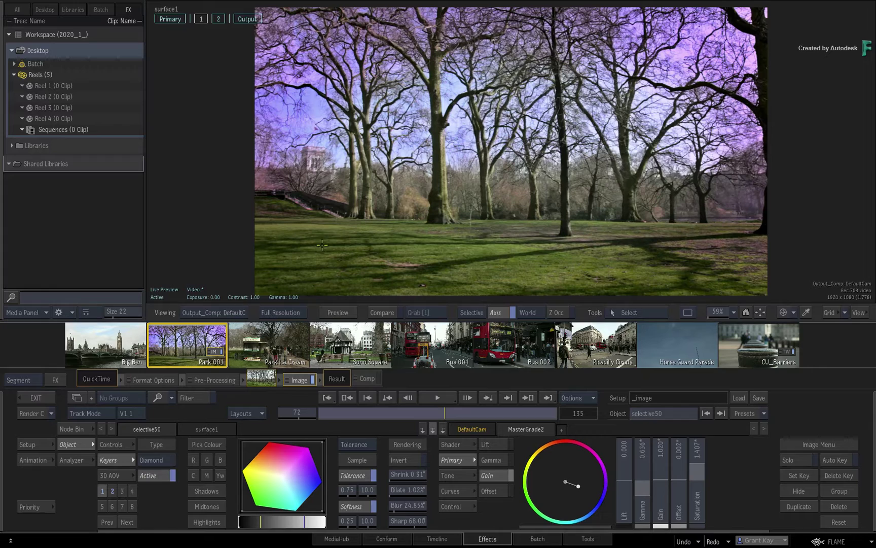
{"action": "left_click_drag", "start_coordinate": [629, 343], "coordinate": [649, 339]}
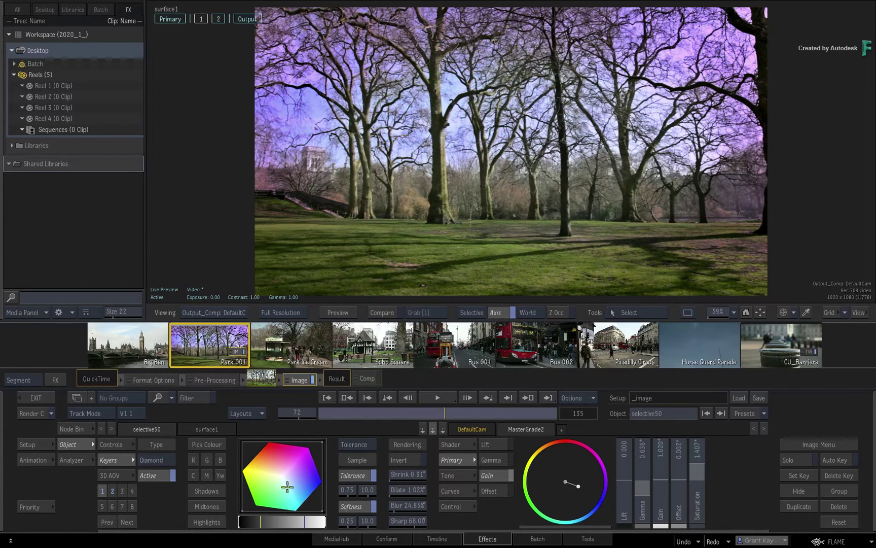
{"action": "mouse_move", "coordinate": [444, 412]}
{"action": "left_mouse_down"}
{"action": "mouse_move", "coordinate": [462, 406]}
{"action": "mouse_move", "coordinate": [406, 404]}
{"action": "mouse_move", "coordinate": [505, 403]}
{"action": "mouse_move", "coordinate": [398, 401]}
{"action": "mouse_move", "coordinate": [464, 404]}
{"action": "mouse_move", "coordinate": [442, 401]}
{"action": "left_mouse_up"}
{"action": "left_click", "coordinate": [439, 399]}
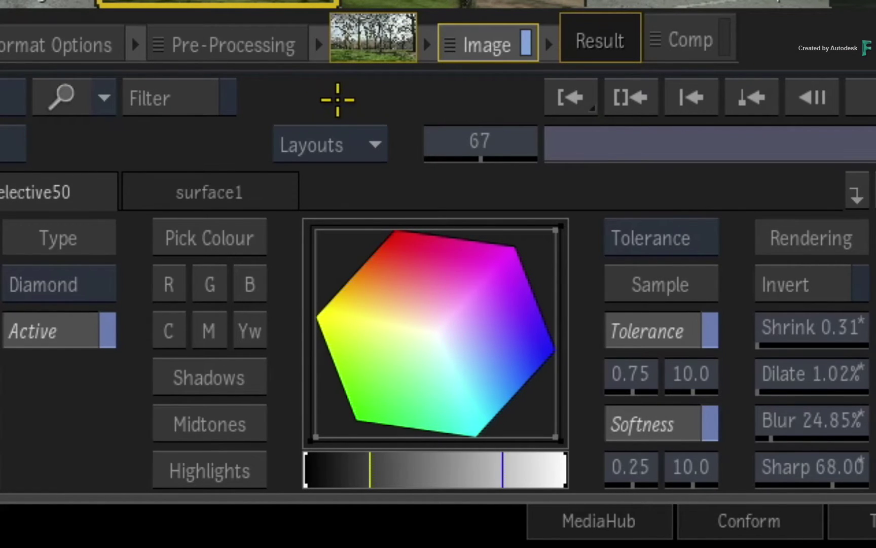
Step: Apply the Compare_Previous_Next_Shots layout and scrub through the park shot to compare it with its neighbouring shots
{"action": "left_click", "coordinate": [371, 145]}
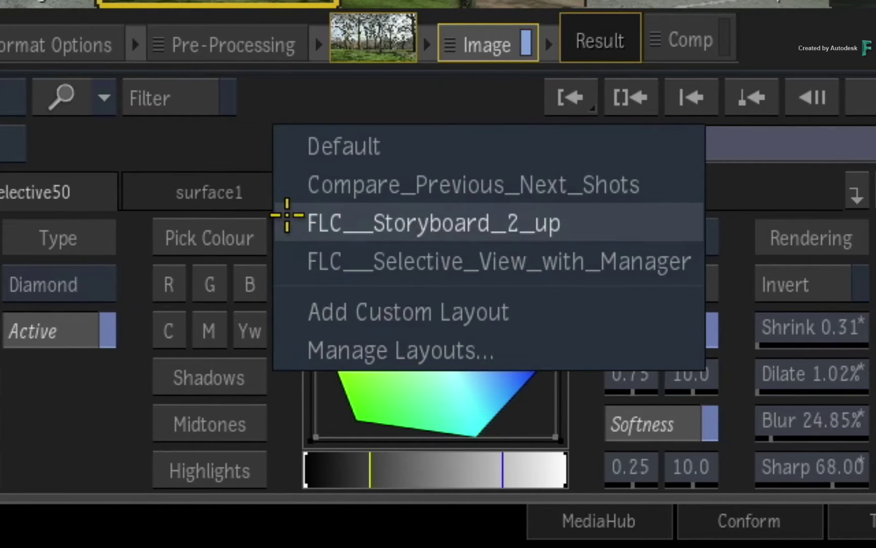
{"action": "left_click", "coordinate": [288, 142]}
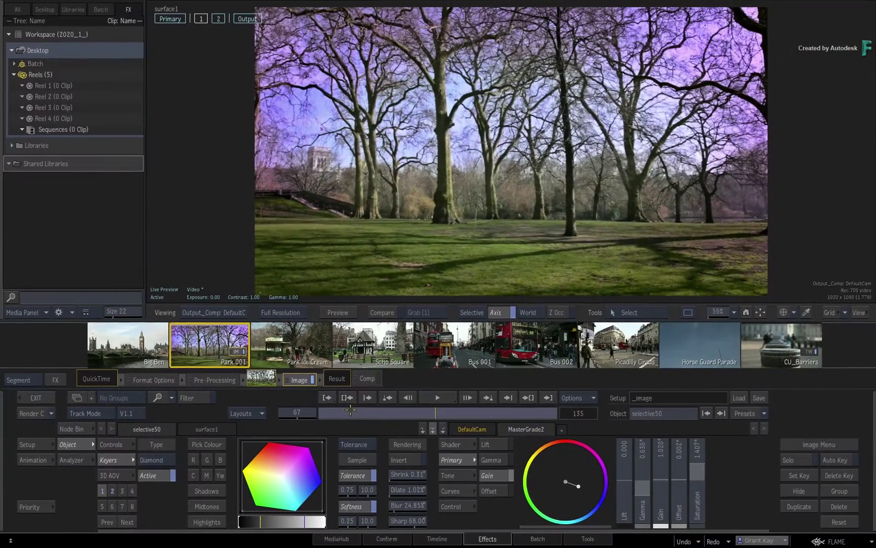
{"action": "mouse_move", "coordinate": [350, 410]}
{"action": "left_mouse_down"}
{"action": "mouse_move", "coordinate": [538, 413]}
{"action": "mouse_move", "coordinate": [365, 414]}
{"action": "mouse_move", "coordinate": [507, 413]}
{"action": "mouse_move", "coordinate": [342, 424]}
{"action": "left_mouse_up"}
{"action": "left_click", "coordinate": [248, 414]}
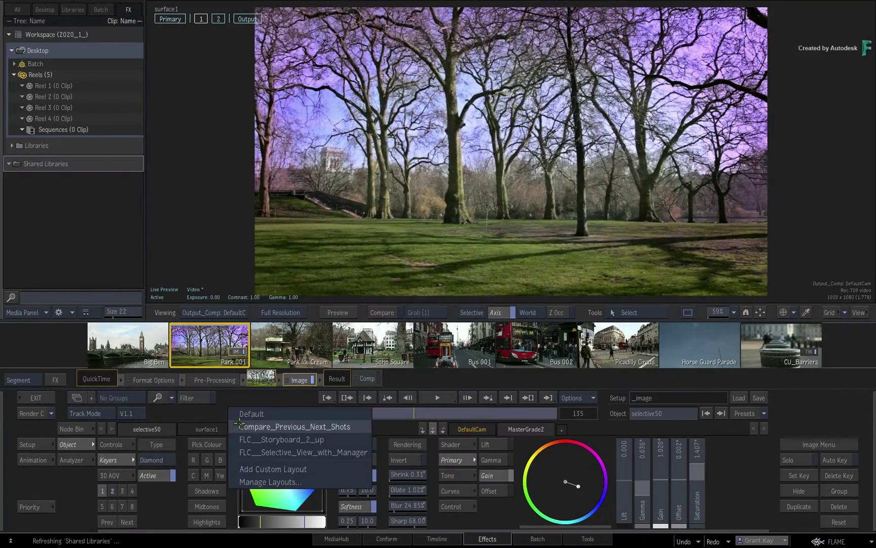
{"action": "left_click", "coordinate": [236, 425]}
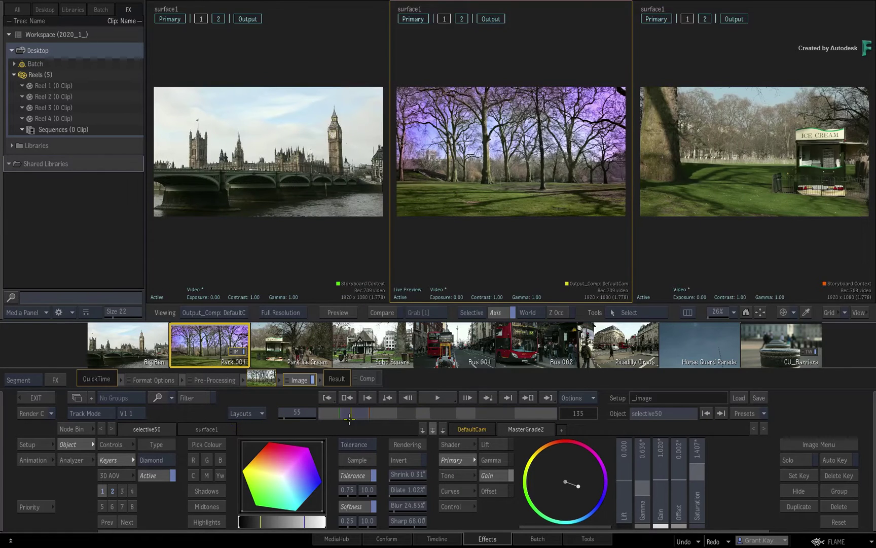
{"action": "left_click_drag", "start_coordinate": [351, 412], "coordinate": [359, 412]}
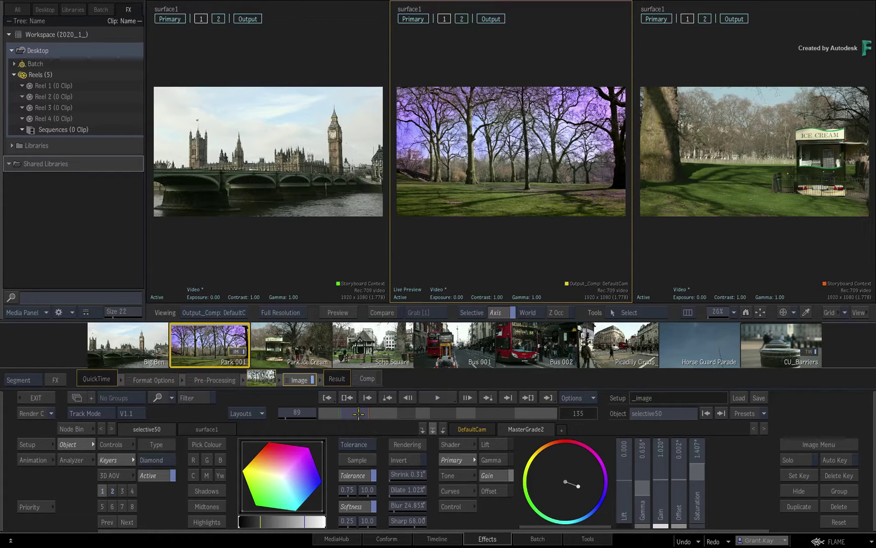
{"action": "mouse_move", "coordinate": [359, 414]}
{"action": "left_mouse_down"}
{"action": "mouse_move", "coordinate": [348, 412]}
{"action": "mouse_move", "coordinate": [357, 415]}
{"action": "left_mouse_up"}
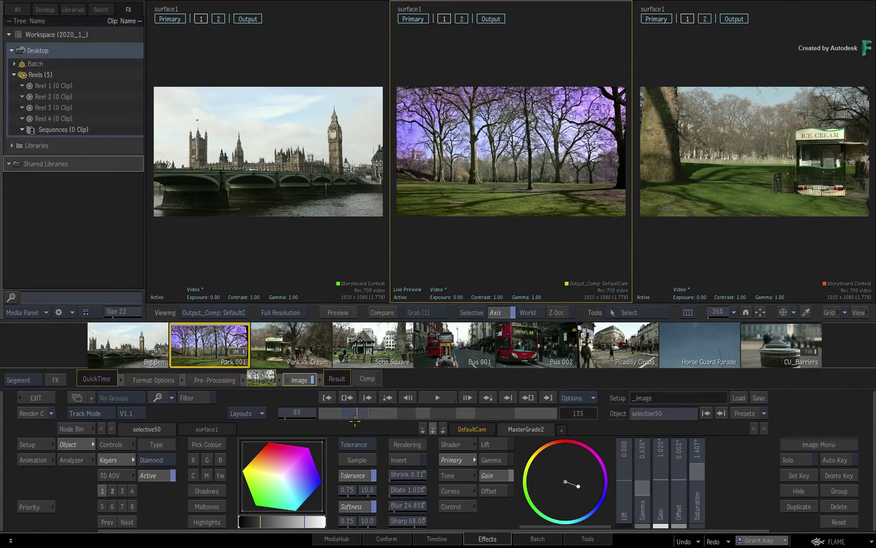
Step: Restore the Default layout and go to frame 57 of the park shot
{"action": "left_click", "coordinate": [259, 413]}
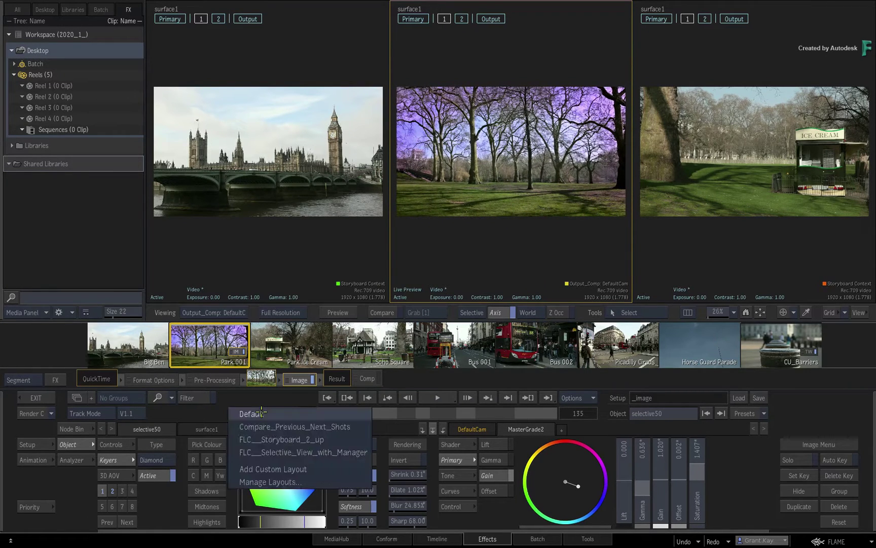
{"action": "left_click", "coordinate": [247, 415]}
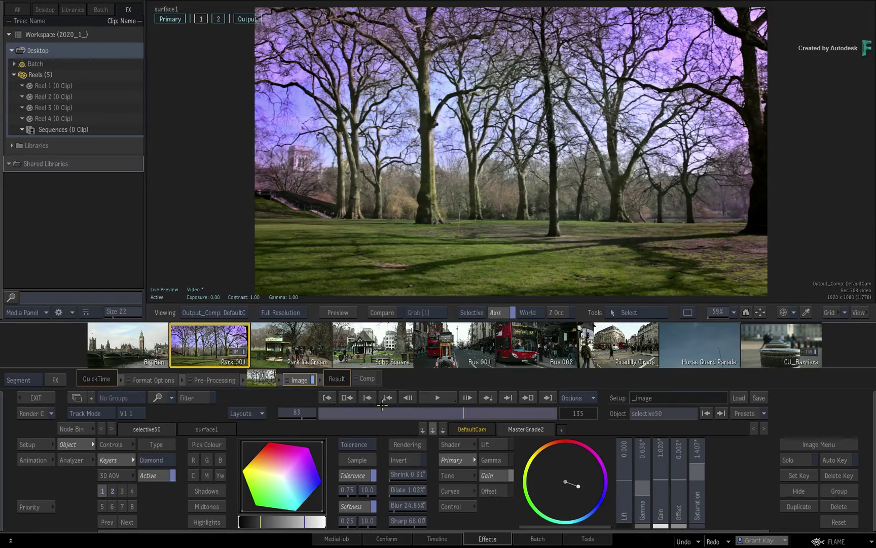
{"action": "left_click_drag", "start_coordinate": [459, 414], "coordinate": [417, 414]}
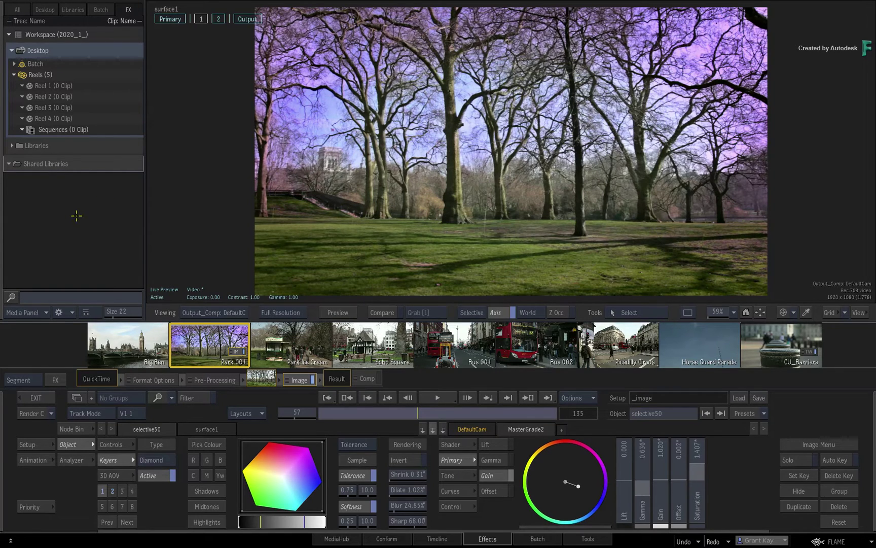
Step: Hide the Media Panel and switch the viewing area to a 2-up view
{"action": "key", "text": "ctrl"}
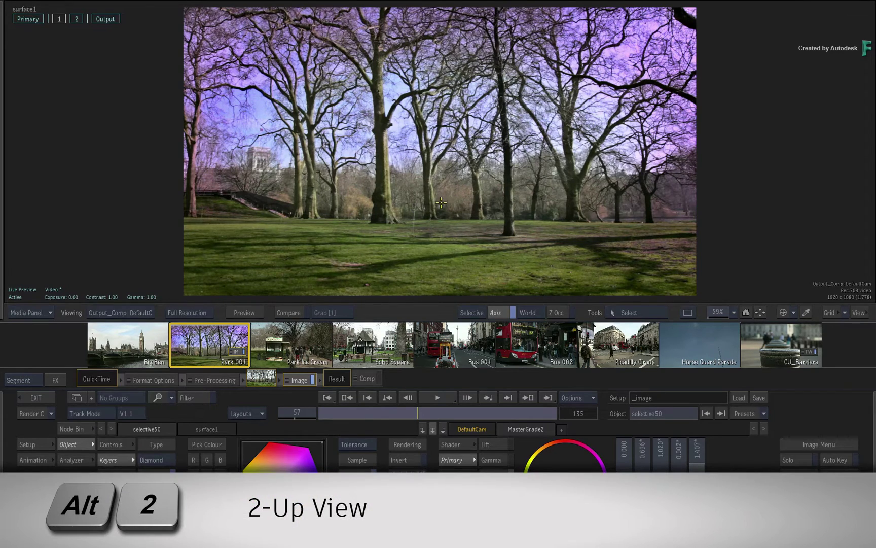
{"action": "key", "text": "alt+2"}
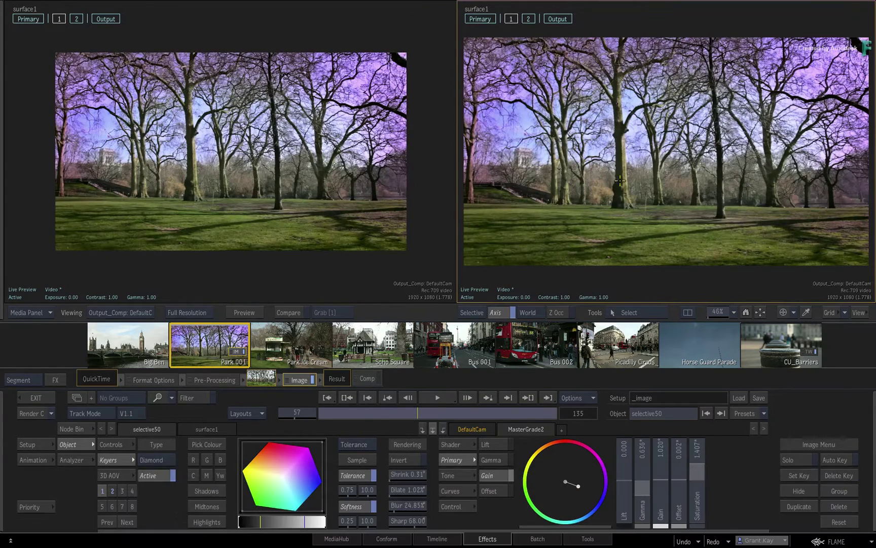
Step: Display the scopes in the second viewport with the All preset and enlarge the image viewport beside it
{"action": "right_click", "coordinate": [621, 171]}
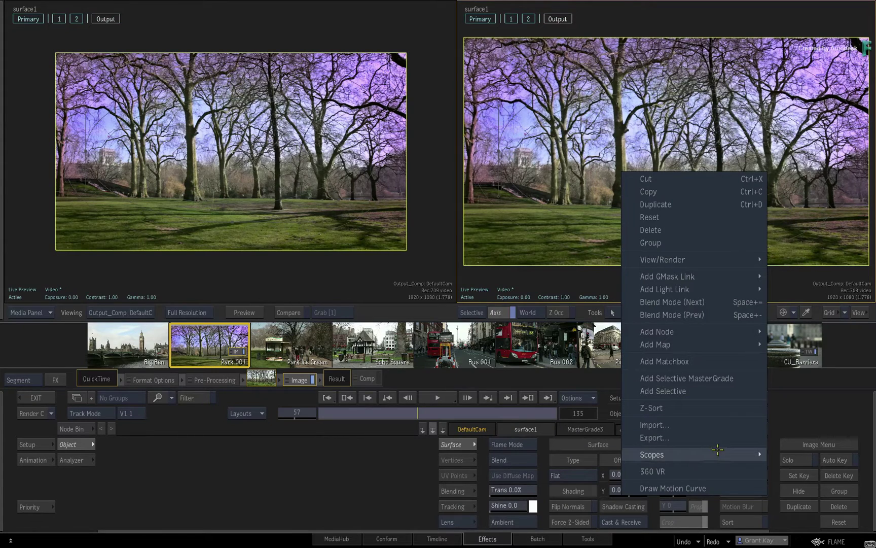
{"action": "mouse_move", "coordinate": [739, 451]}
{"action": "left_click", "coordinate": [778, 452]}
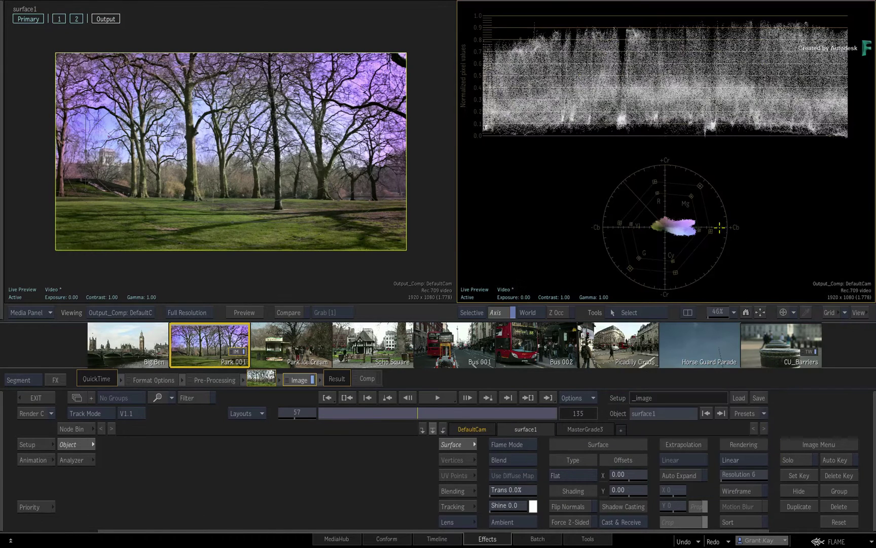
{"action": "right_click", "coordinate": [594, 178]}
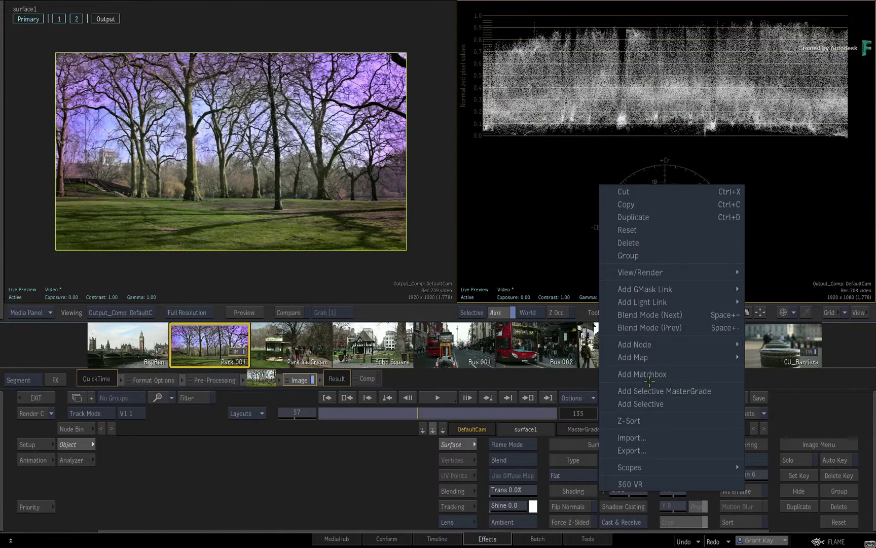
{"action": "mouse_move", "coordinate": [714, 467]}
{"action": "mouse_move", "coordinate": [794, 452]}
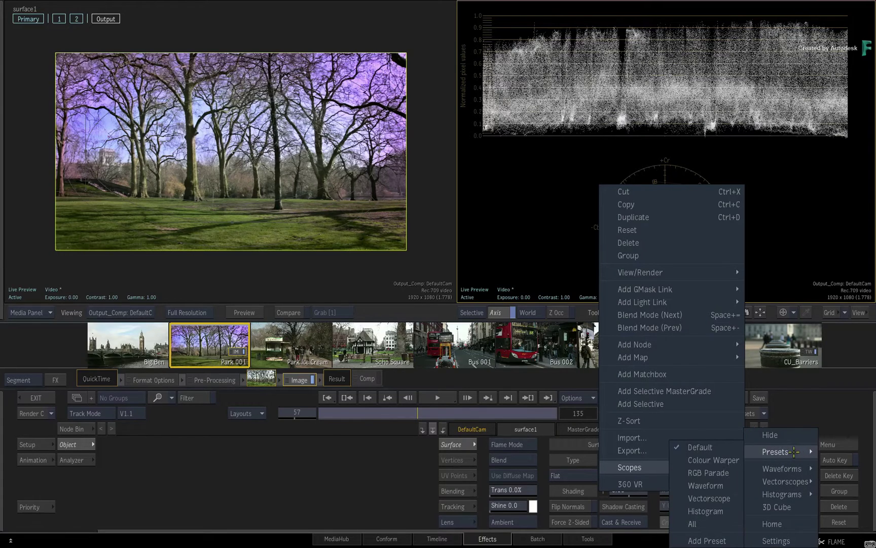
{"action": "left_click", "coordinate": [693, 519]}
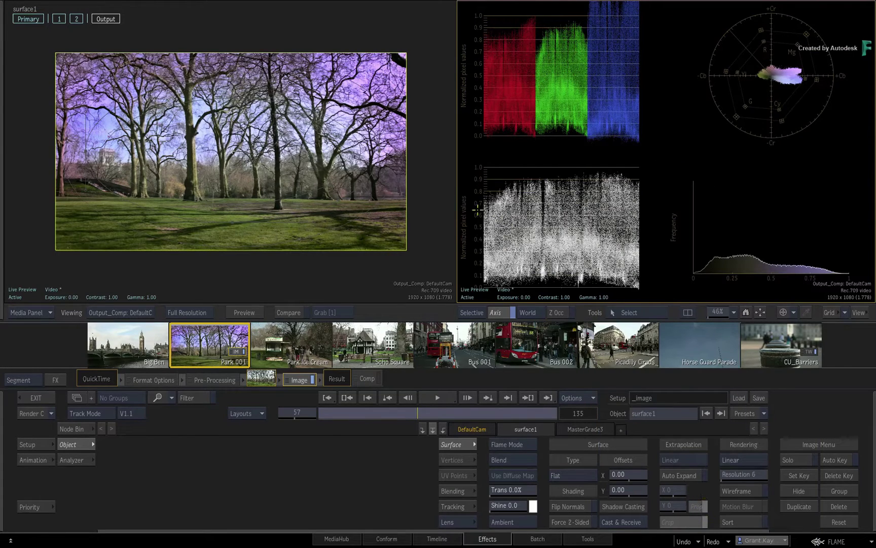
{"action": "left_click_drag", "start_coordinate": [456, 213], "coordinate": [505, 211]}
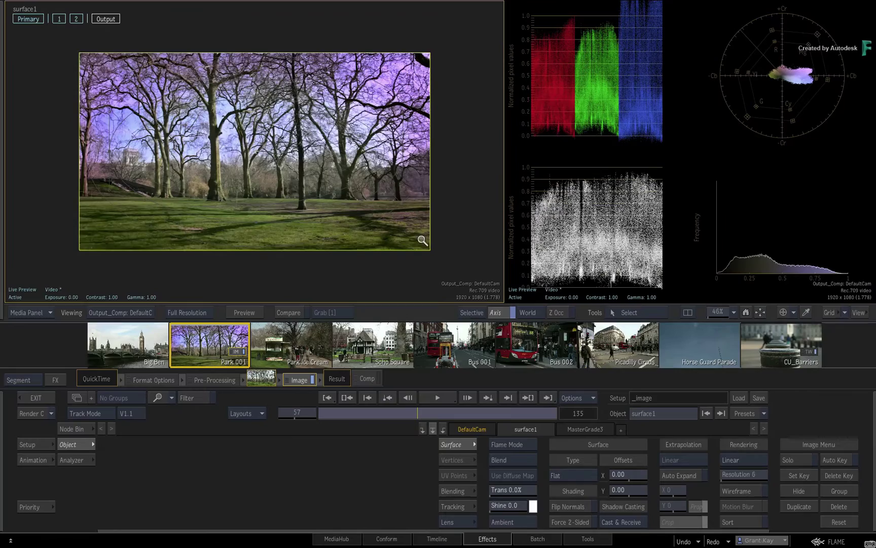
{"action": "left_click_drag", "start_coordinate": [449, 235], "coordinate": [451, 237]}
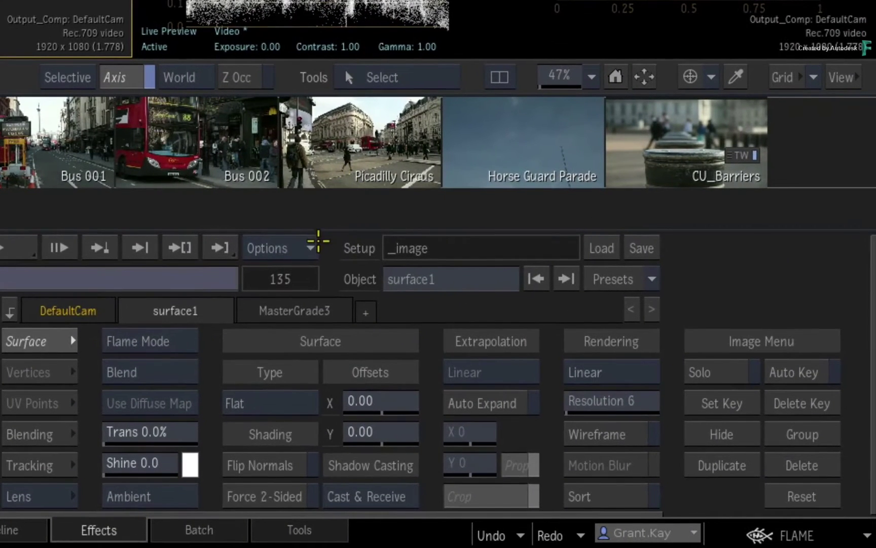
Step: Hide the storyboard reel and set the positioners to All Synced
{"action": "left_click", "coordinate": [306, 247]}
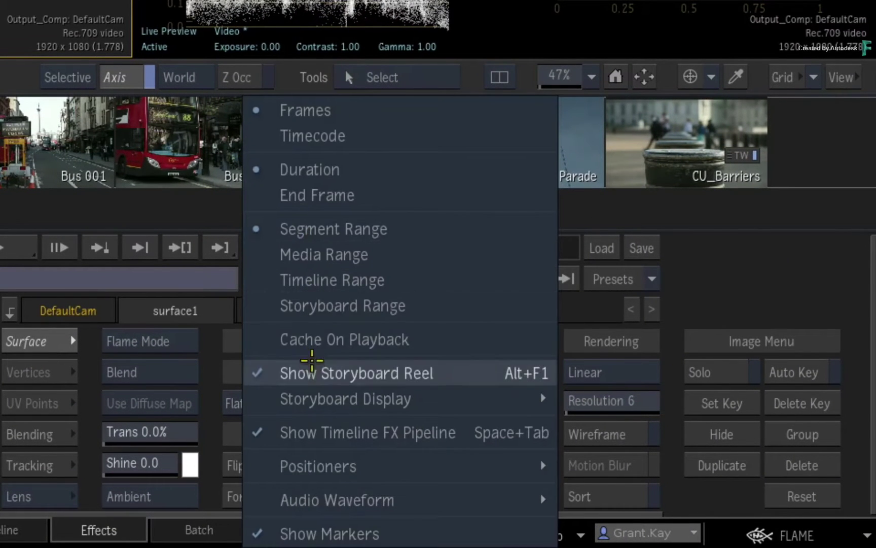
{"action": "left_click", "coordinate": [310, 370]}
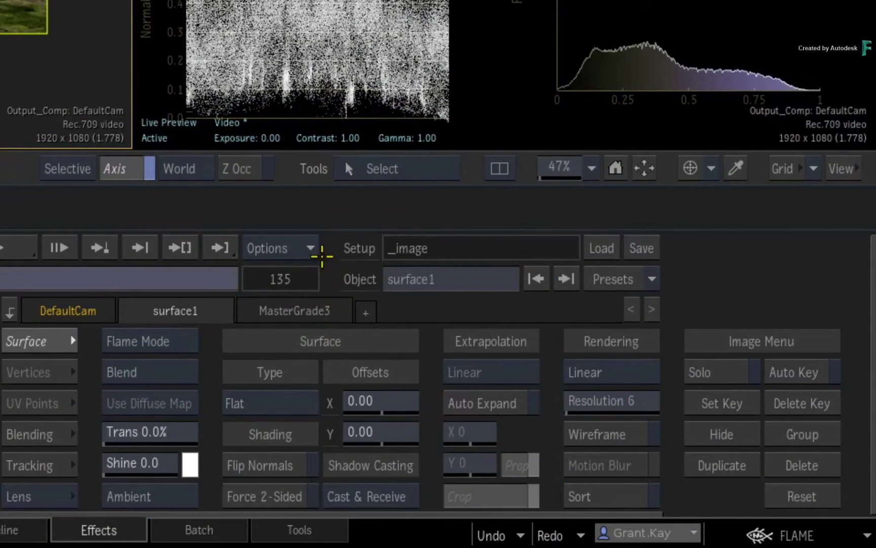
{"action": "left_click", "coordinate": [304, 247]}
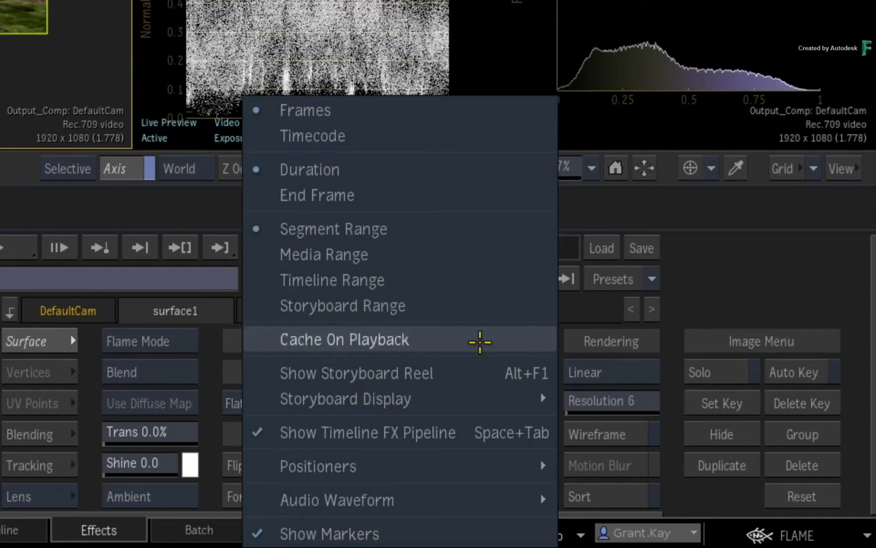
{"action": "mouse_move", "coordinate": [471, 464]}
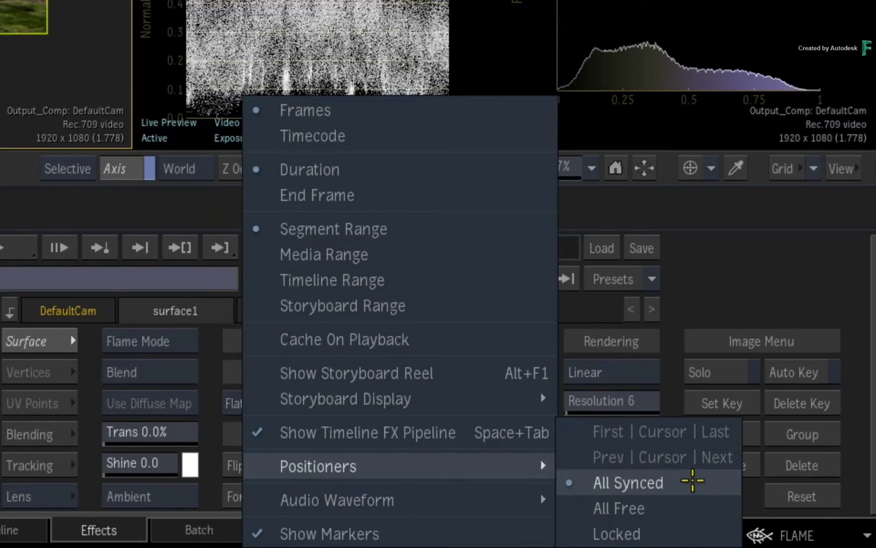
{"action": "left_click", "coordinate": [694, 480]}
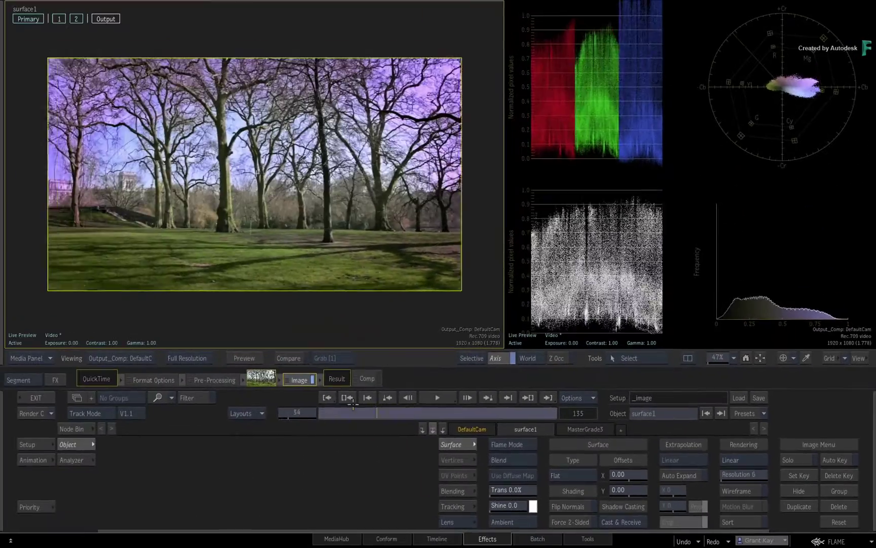
Step: Start adding a custom layout and name it Two_up_with_scopes
{"action": "left_click_drag", "start_coordinate": [353, 405], "coordinate": [424, 406]}
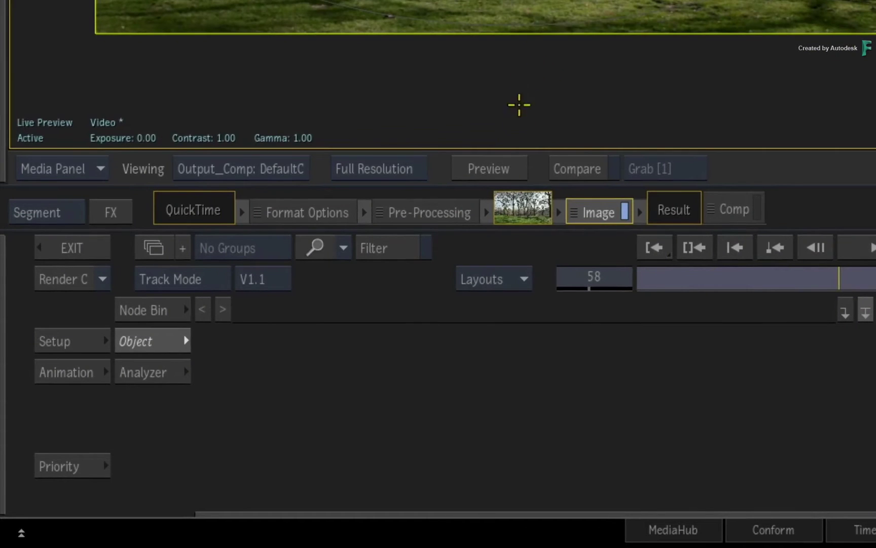
{"action": "left_click", "coordinate": [523, 279]}
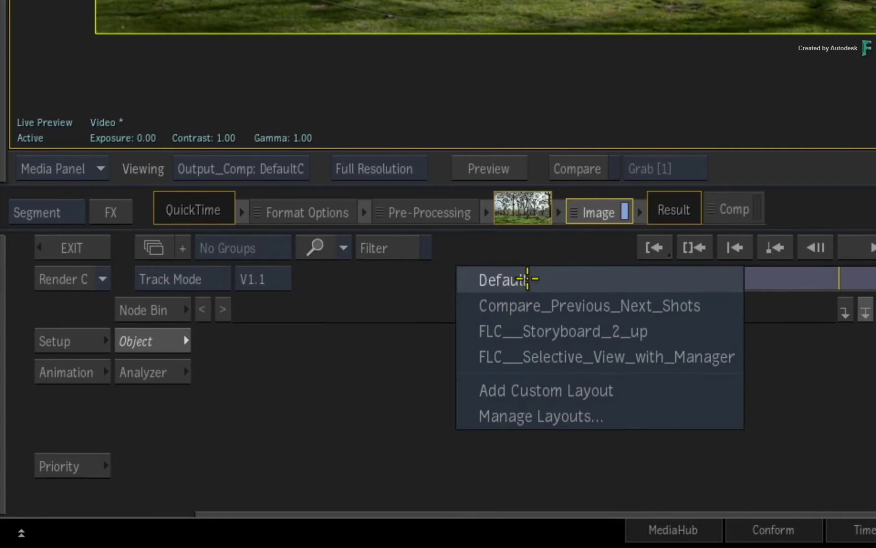
{"action": "left_click", "coordinate": [535, 391]}
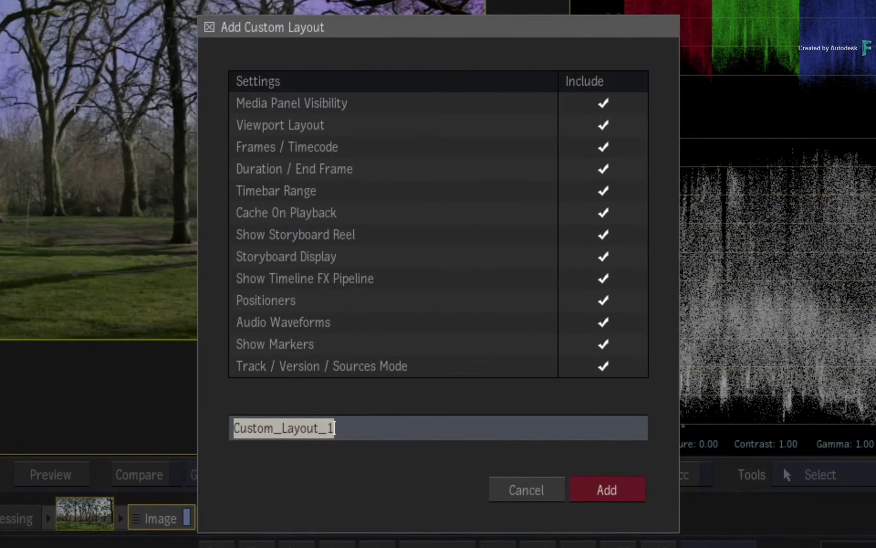
{"action": "type", "text": "Two up with scopes"}
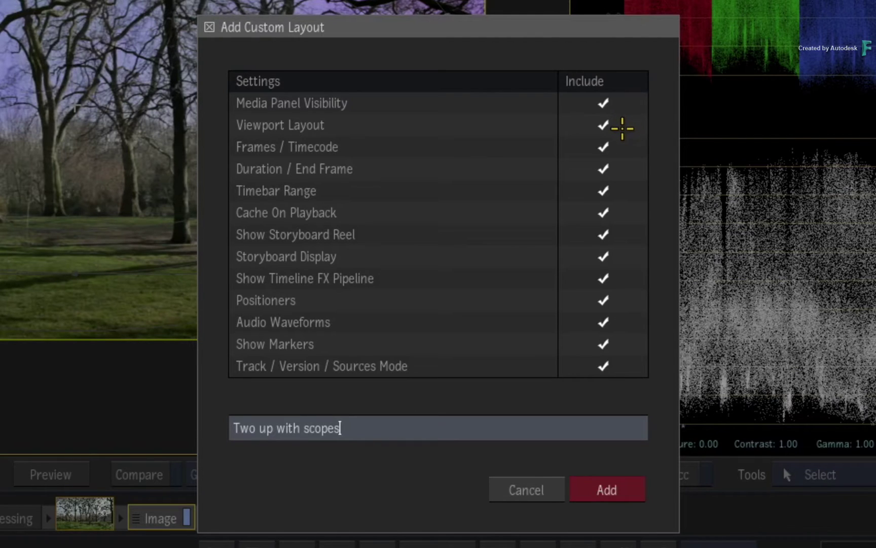
Step: Exclude Frames / Timecode, Duration / End Frame and Cache On Playback from the custom layout's settings
{"action": "left_click", "coordinate": [607, 147]}
{"action": "left_click", "coordinate": [606, 170]}
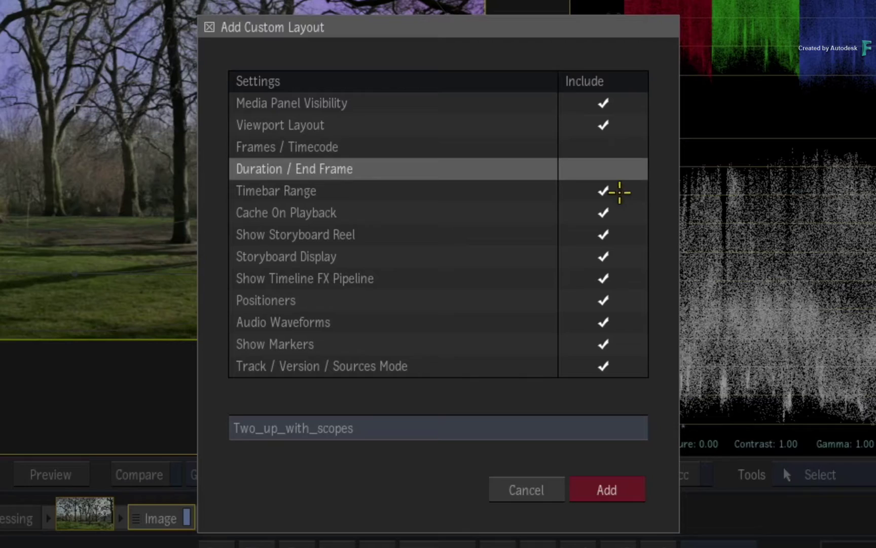
{"action": "left_click", "coordinate": [482, 191]}
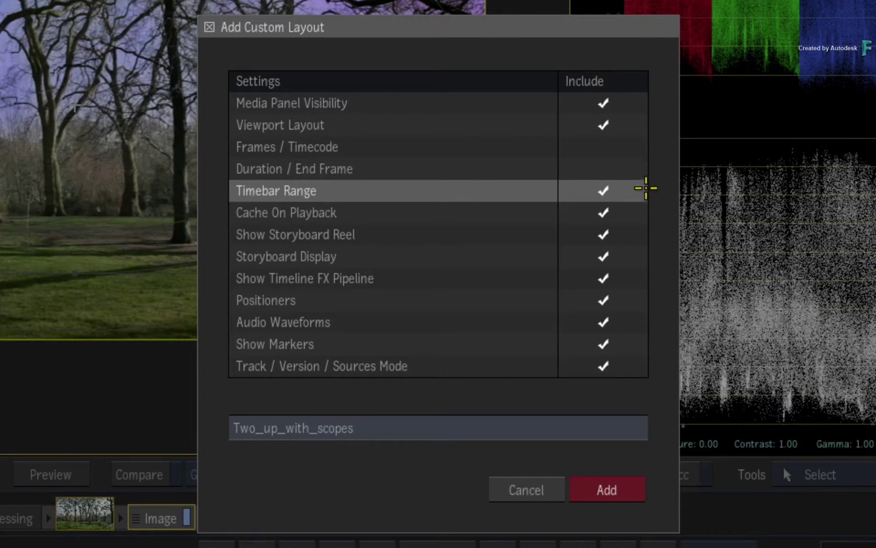
{"action": "left_click", "coordinate": [608, 211]}
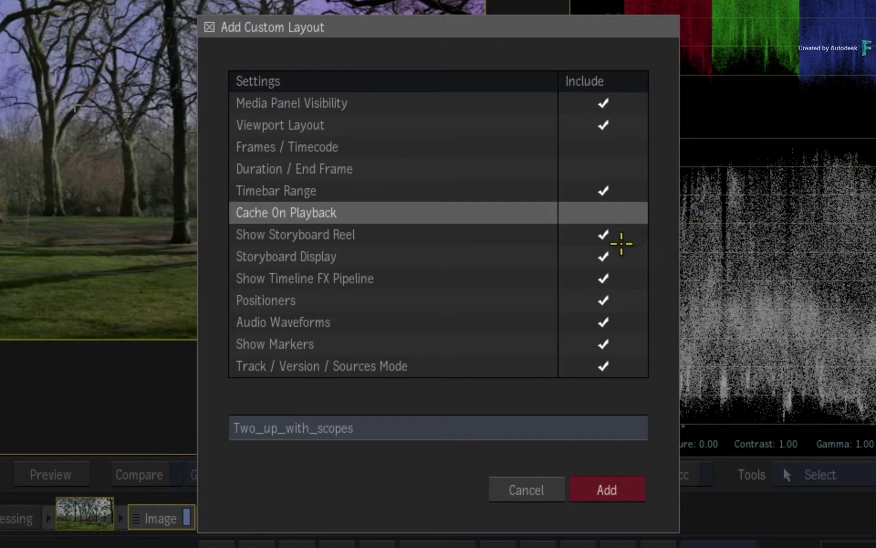
{"action": "left_click", "coordinate": [525, 233]}
{"action": "left_click", "coordinate": [496, 260]}
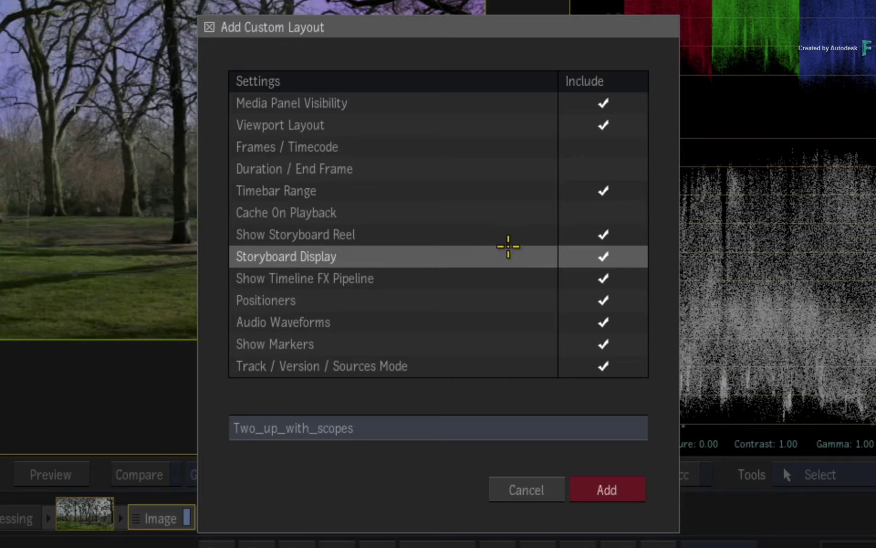
{"action": "left_click", "coordinate": [522, 303]}
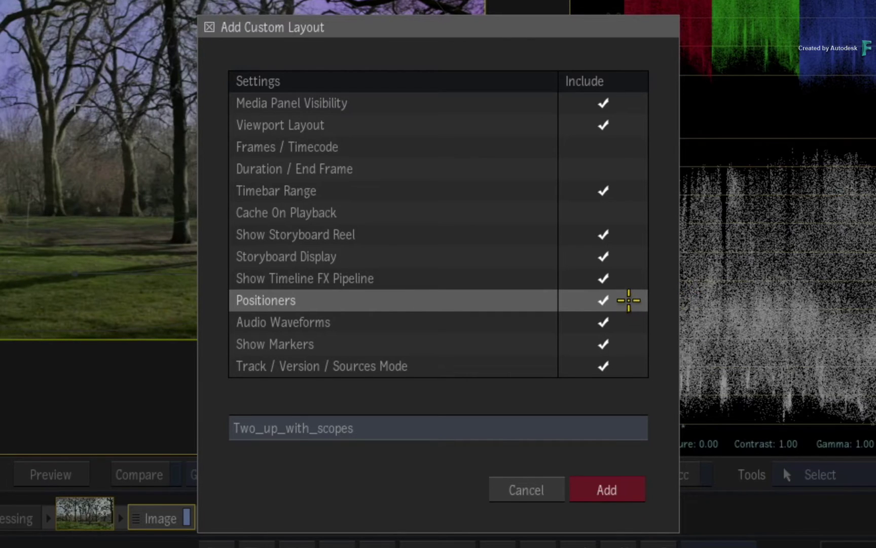
Step: Exclude Show Timeline FX Pipeline, Audio Waveforms, Show Markers and Track / Version / Sources Mode from the custom layout
{"action": "left_click", "coordinate": [607, 277]}
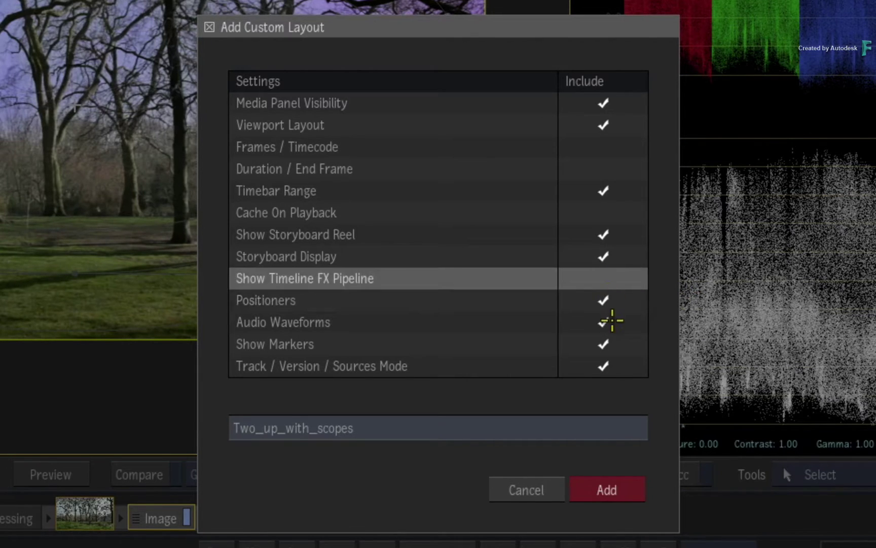
{"action": "left_click", "coordinate": [609, 322]}
{"action": "left_click", "coordinate": [604, 344]}
{"action": "left_click", "coordinate": [605, 367]}
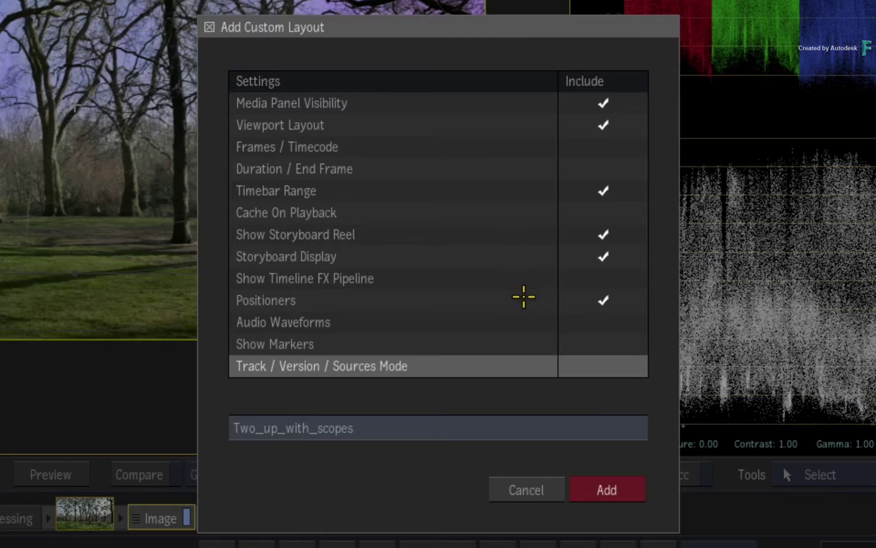
Step: Review the included and excluded settings and add the Two_up_with_scopes custom layout
{"action": "left_click_drag", "start_coordinate": [523, 296], "coordinate": [513, 222]}
{"action": "left_click", "coordinate": [517, 219]}
{"action": "left_click", "coordinate": [515, 281]}
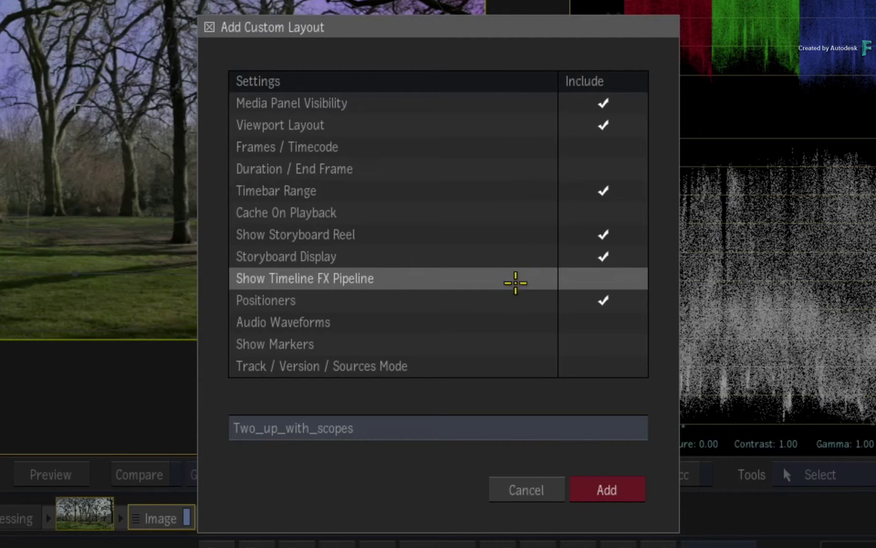
{"action": "left_click", "coordinate": [517, 326]}
{"action": "left_click", "coordinate": [521, 345]}
{"action": "left_click", "coordinate": [520, 366]}
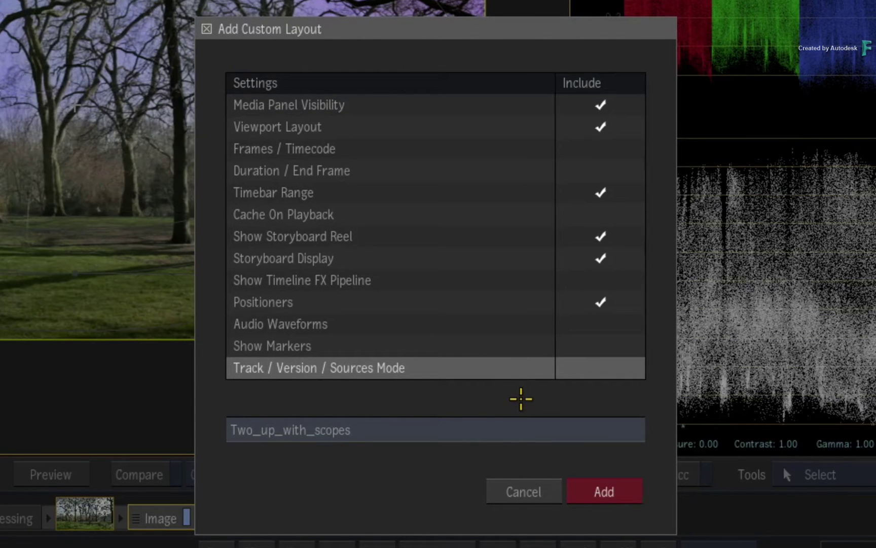
{"action": "left_click", "coordinate": [601, 491]}
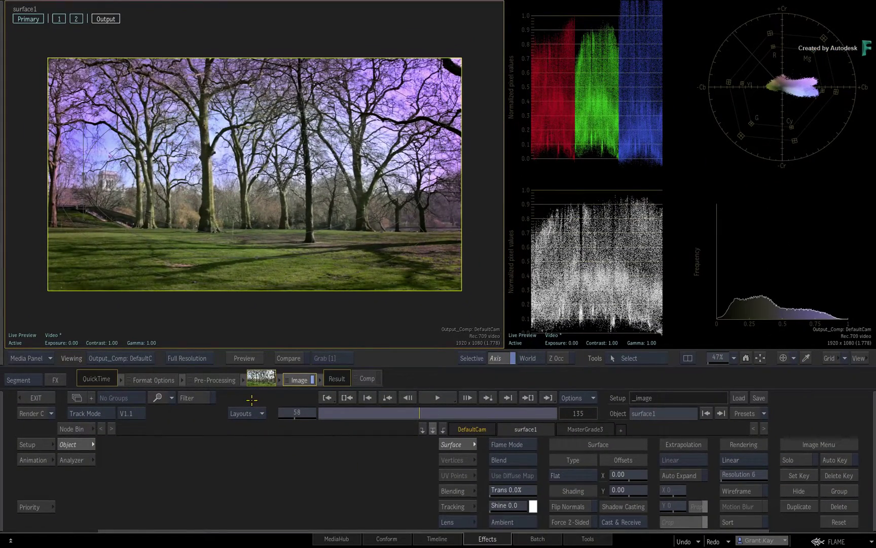
Step: Switch the view to the Default layout and back to Two_up_with_scopes, scrubbing through the shot
{"action": "left_click", "coordinate": [259, 412]}
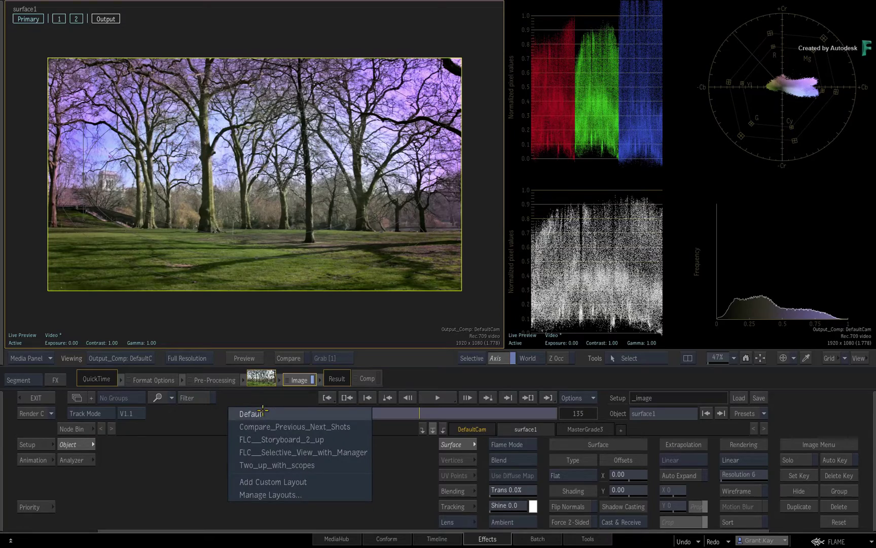
{"action": "left_click", "coordinate": [262, 413]}
{"action": "left_click", "coordinate": [261, 410]}
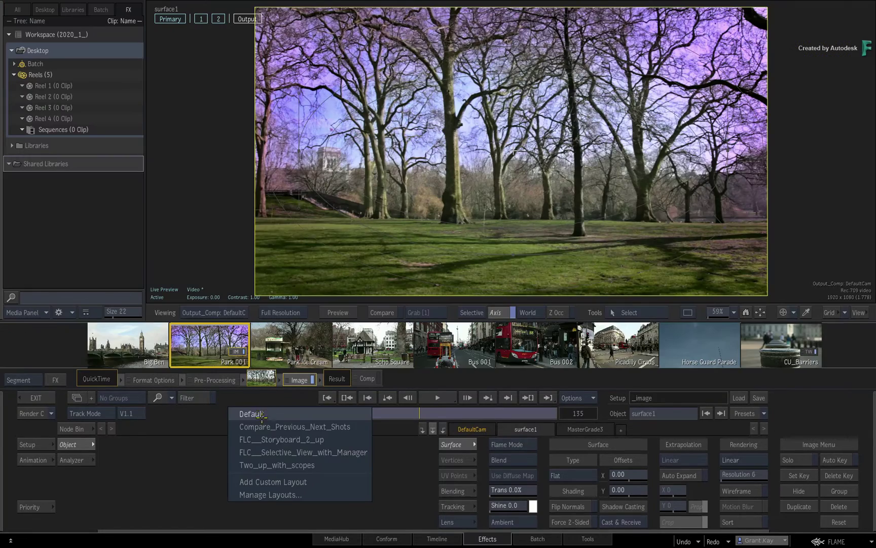
{"action": "left_click", "coordinate": [263, 462]}
{"action": "left_click_drag", "start_coordinate": [378, 412], "coordinate": [384, 412]}
Step: Switch to the Compare_Previous_Next_Shots layout, return to Two_up_with_scopes and scrub the shot back to frame 1
{"action": "left_click", "coordinate": [259, 412]}
{"action": "left_click", "coordinate": [261, 427]}
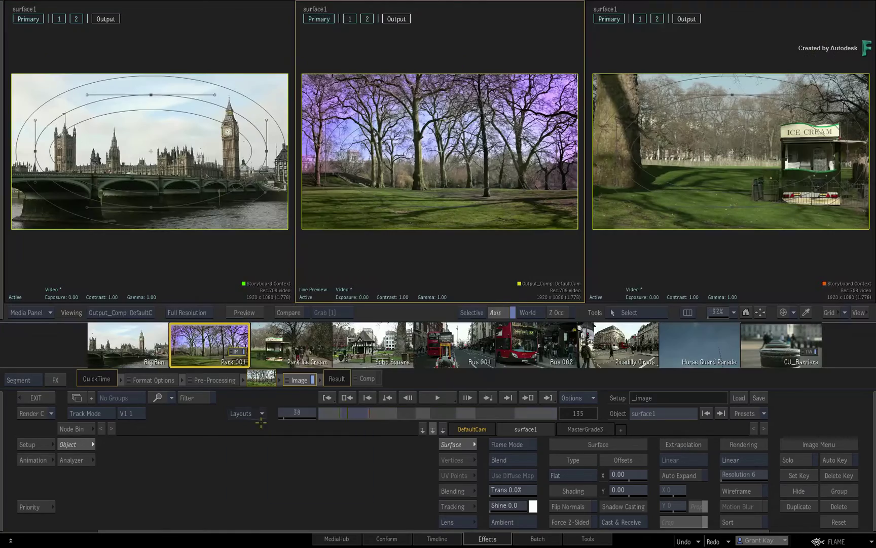
{"action": "left_click", "coordinate": [259, 412]}
{"action": "left_click", "coordinate": [259, 460]}
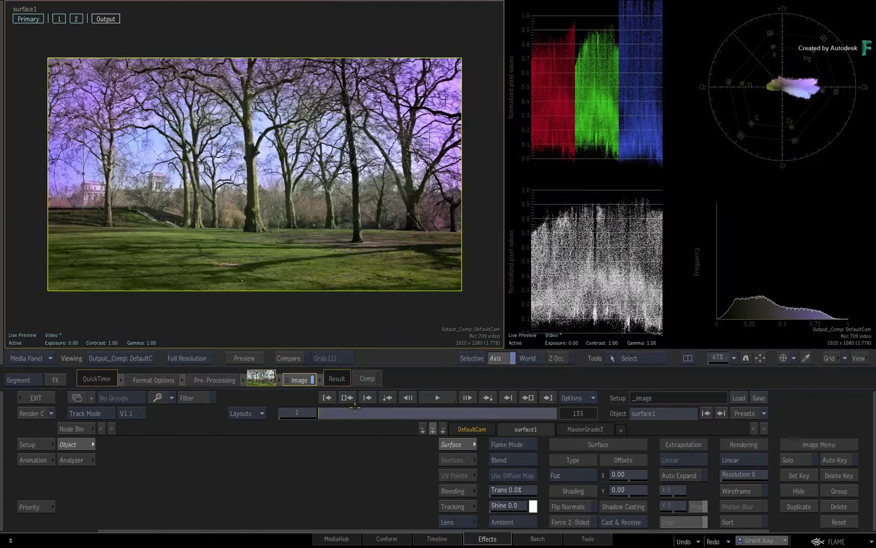
{"action": "left_click_drag", "start_coordinate": [339, 409], "coordinate": [253, 422]}
{"action": "left_click", "coordinate": [260, 412]}
{"action": "left_click", "coordinate": [261, 463]}
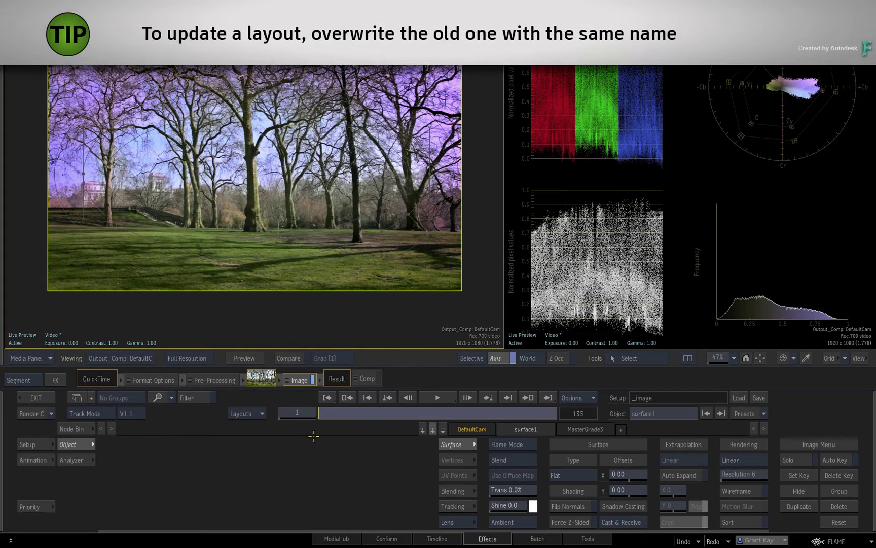
Step: Select the first selective of the surface and scrub the shot to frame 5
{"action": "left_click", "coordinate": [247, 413]}
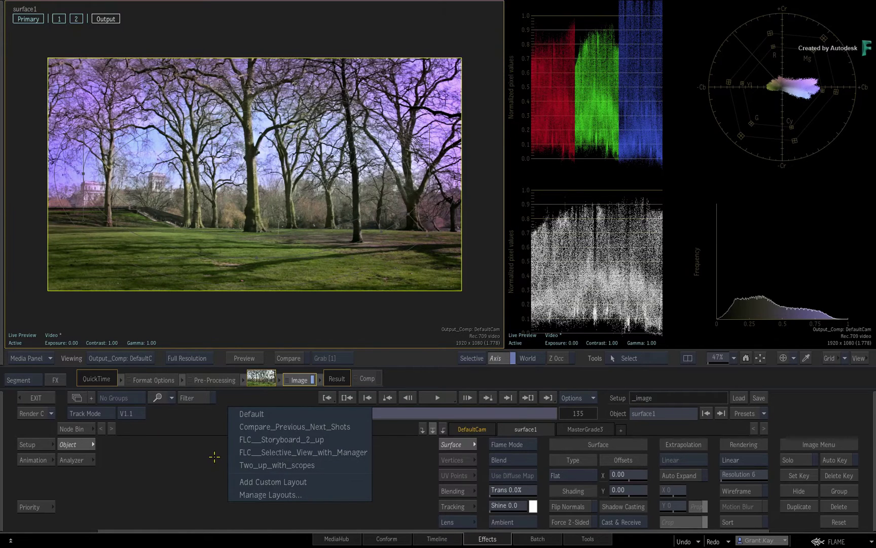
{"action": "left_click", "coordinate": [215, 455]}
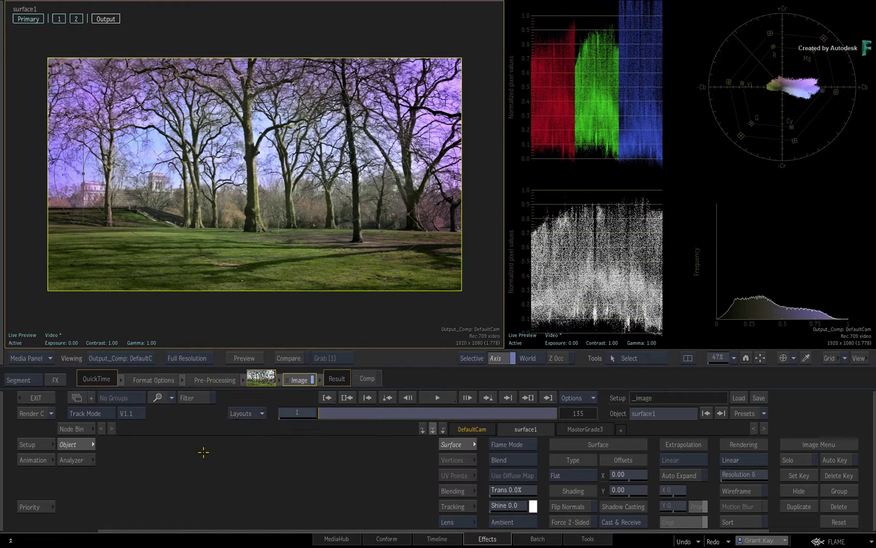
{"action": "left_click", "coordinate": [57, 18]}
{"action": "left_click_drag", "start_coordinate": [343, 404], "coordinate": [214, 404]}
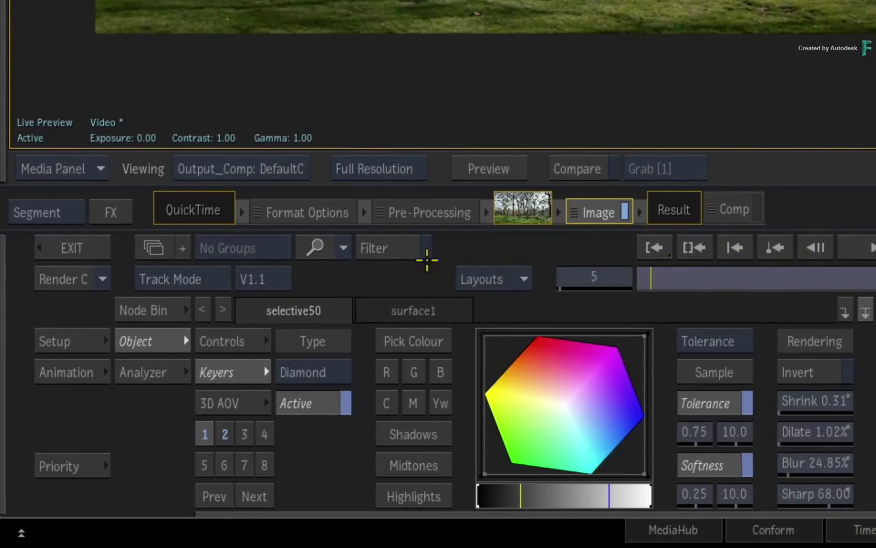
Step: Open the layout manager, check which actions are available for Two_up_with_scopes, and close the manager
{"action": "left_click", "coordinate": [492, 279]}
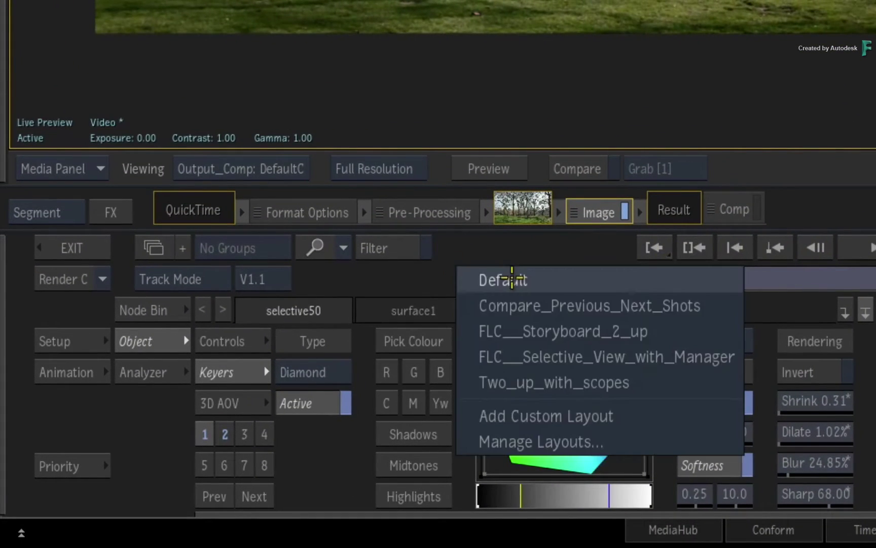
{"action": "left_click", "coordinate": [512, 440]}
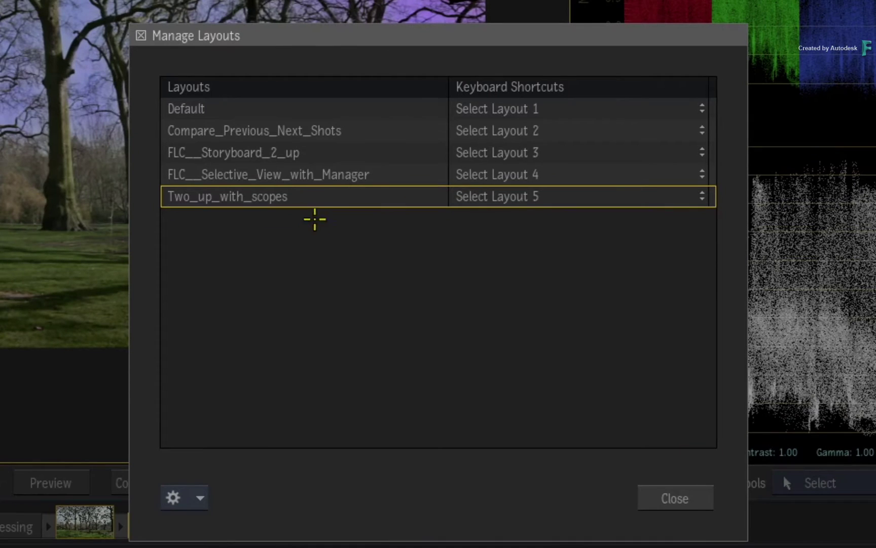
{"action": "right_click", "coordinate": [332, 196]}
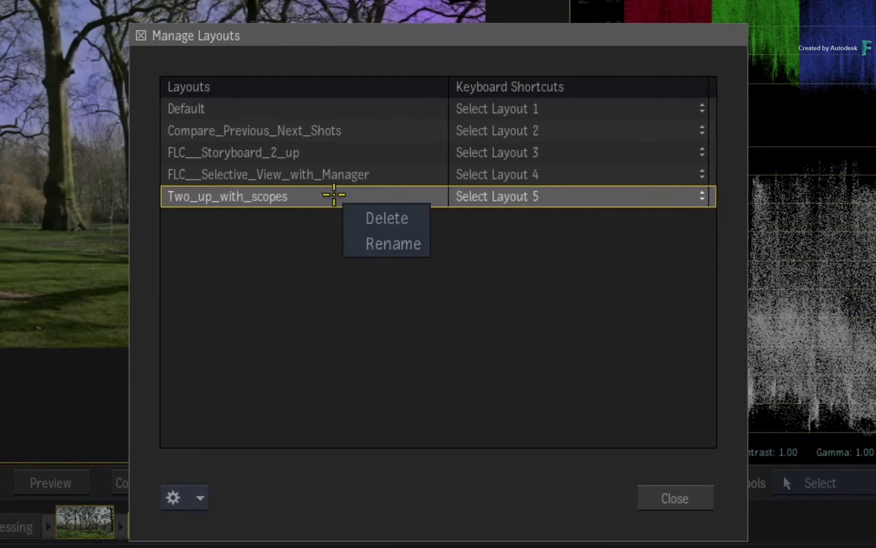
{"action": "left_click", "coordinate": [314, 292]}
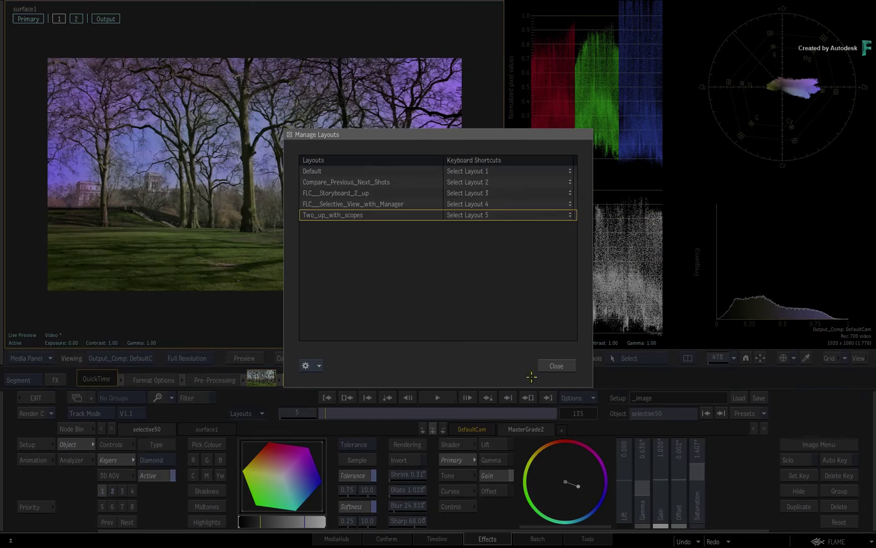
{"action": "left_click", "coordinate": [556, 367]}
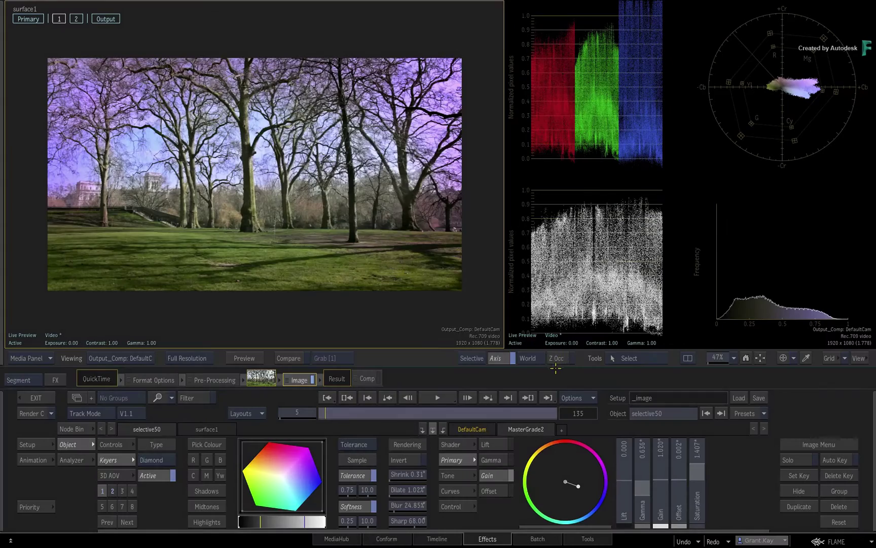
Step: Open the keyboard shortcuts editor and search for the "select layout" commands
{"action": "left_click", "coordinate": [839, 539]}
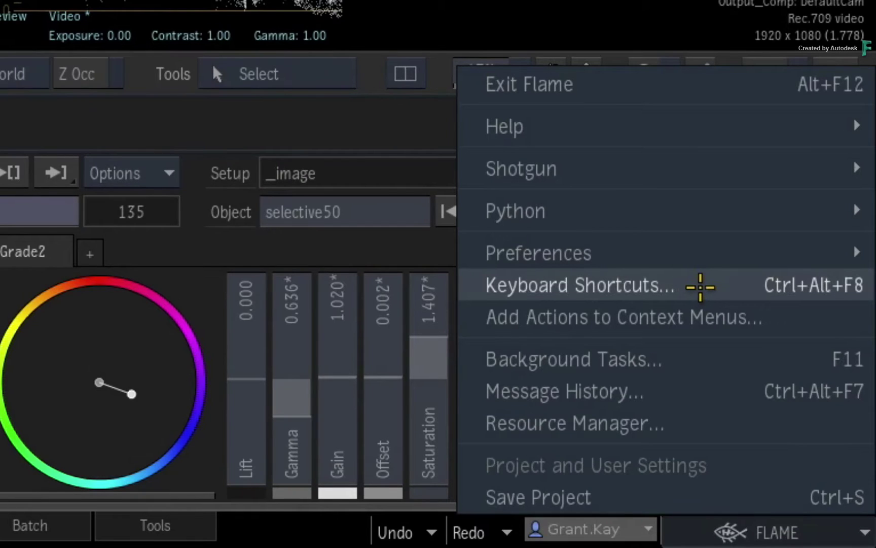
{"action": "left_click", "coordinate": [702, 287]}
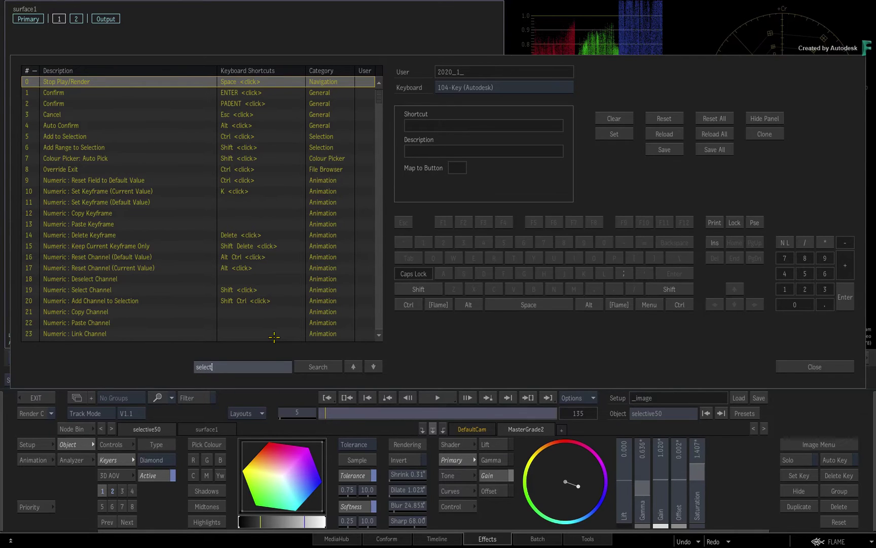
{"action": "key", "text": "Return"}
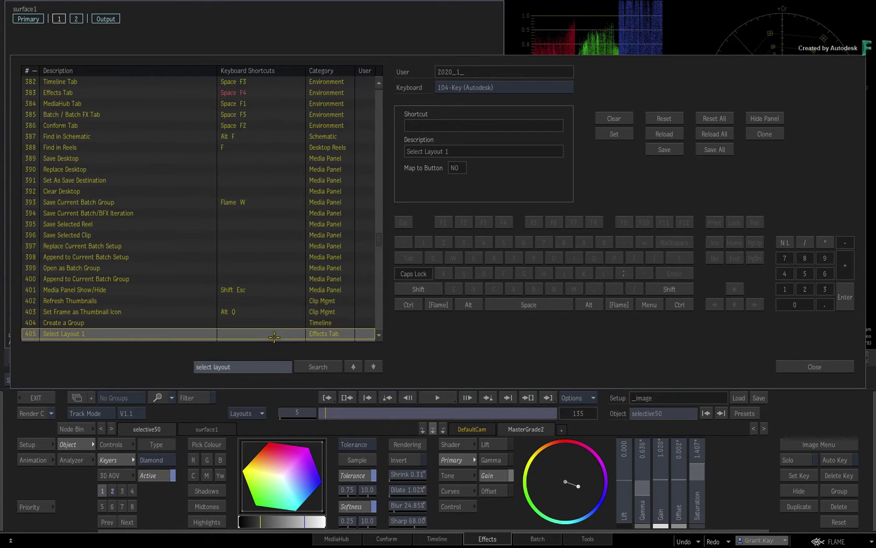
{"action": "left_click_drag", "start_coordinate": [379, 239], "coordinate": [379, 248]}
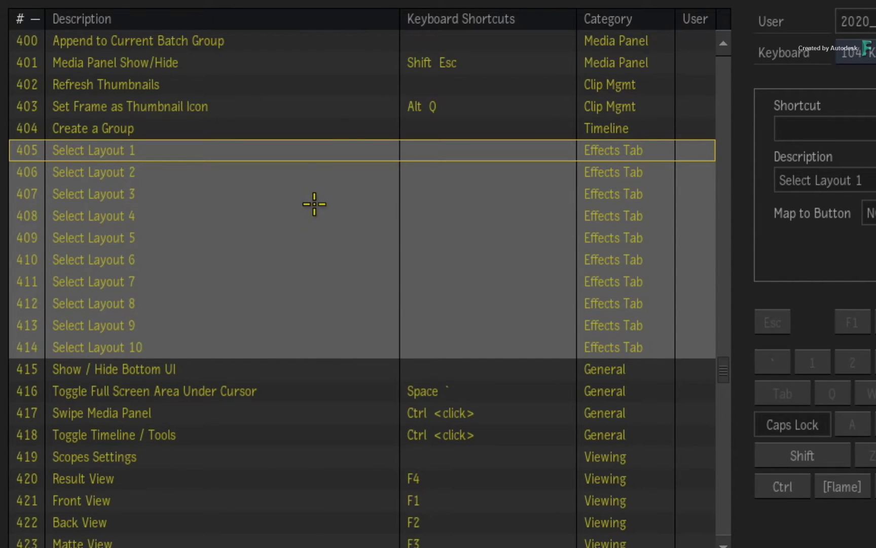
Step: Assign the shortcut Ctrl Flame 1 to Select Layout 1 and confirm the modification
{"action": "left_click", "coordinate": [534, 150]}
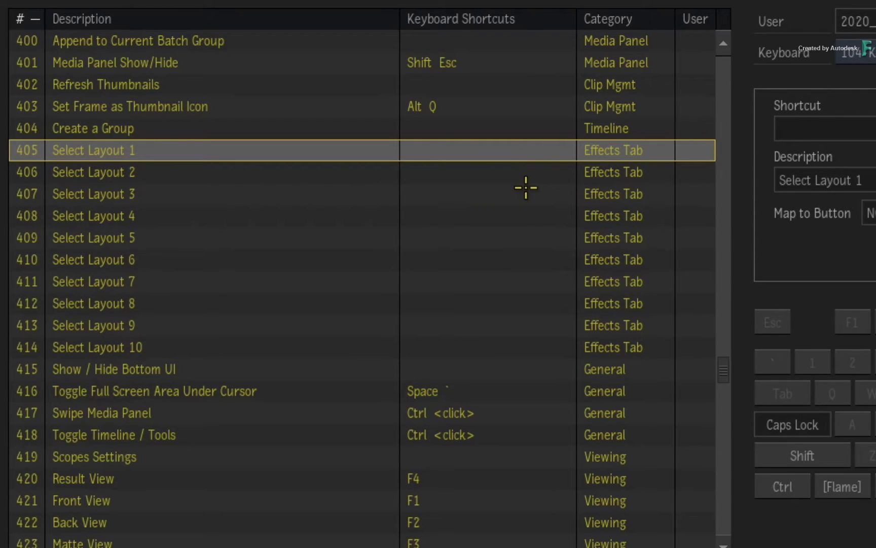
{"action": "key", "text": "ctrl+super"}
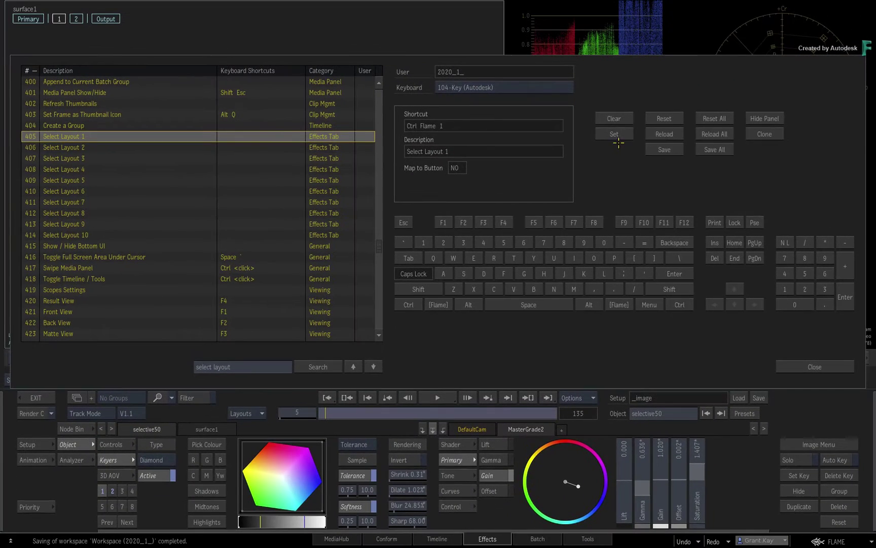
{"action": "left_click", "coordinate": [615, 134]}
{"action": "left_click", "coordinate": [623, 135]}
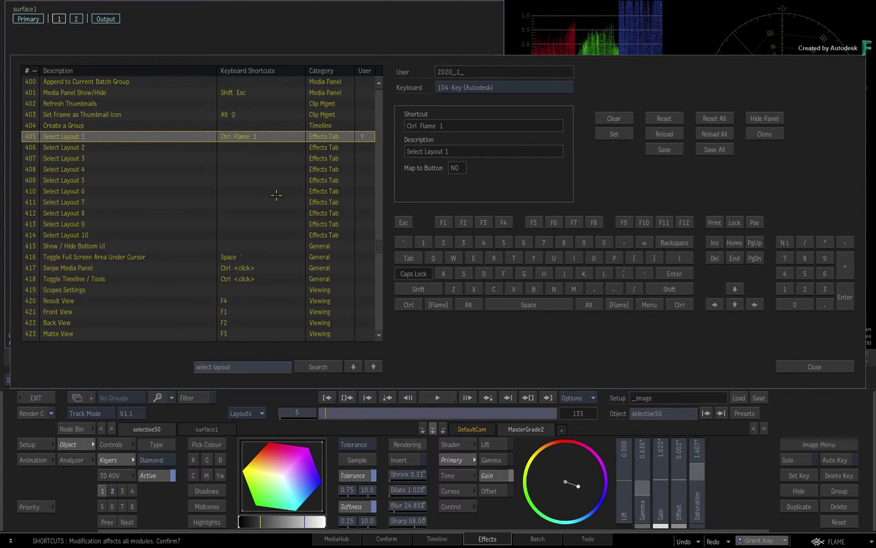
Step: Assign the shortcut Ctrl Flame 2 to Select Layout 2 and confirm the modification
{"action": "left_click", "coordinate": [268, 148]}
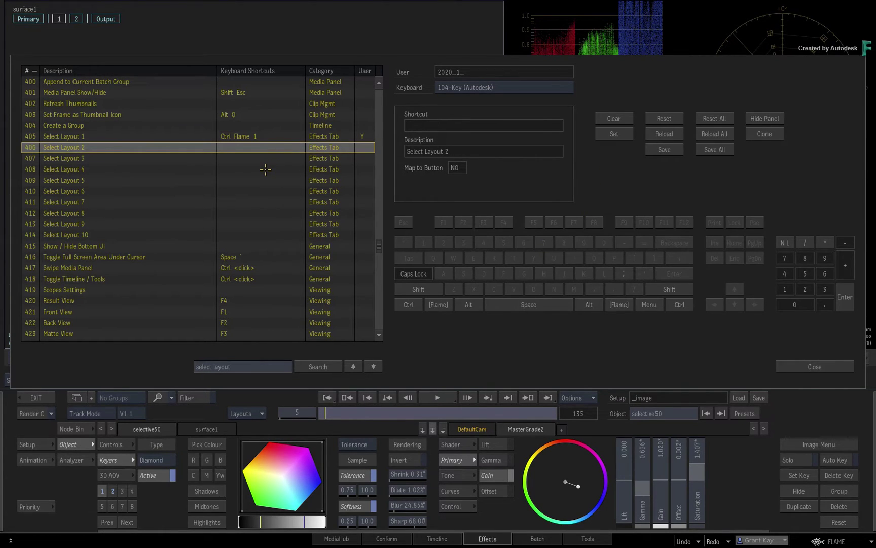
{"action": "key", "text": "ctrl+super"}
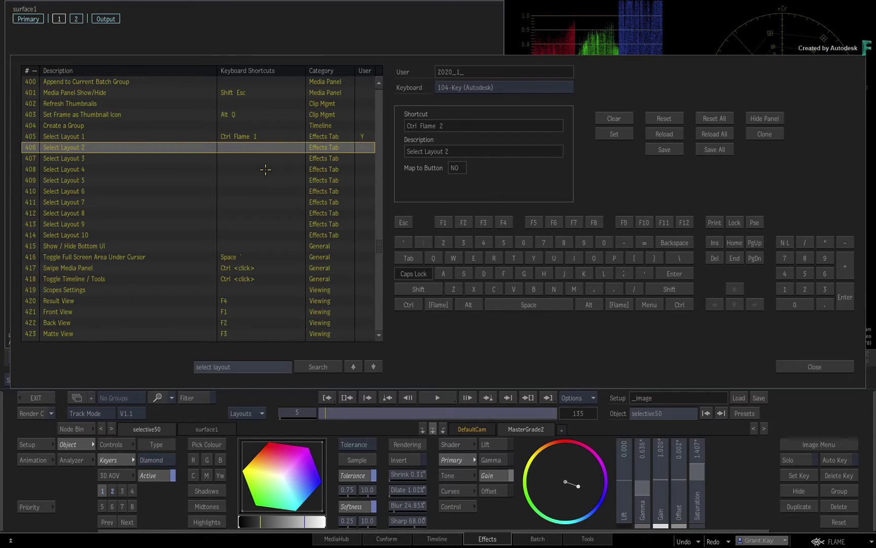
{"action": "left_click", "coordinate": [618, 134]}
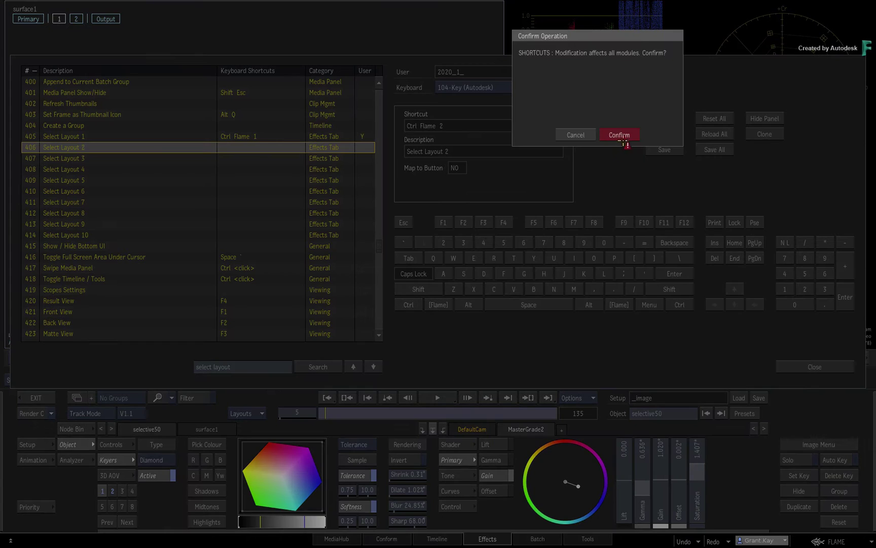
{"action": "left_click", "coordinate": [622, 133]}
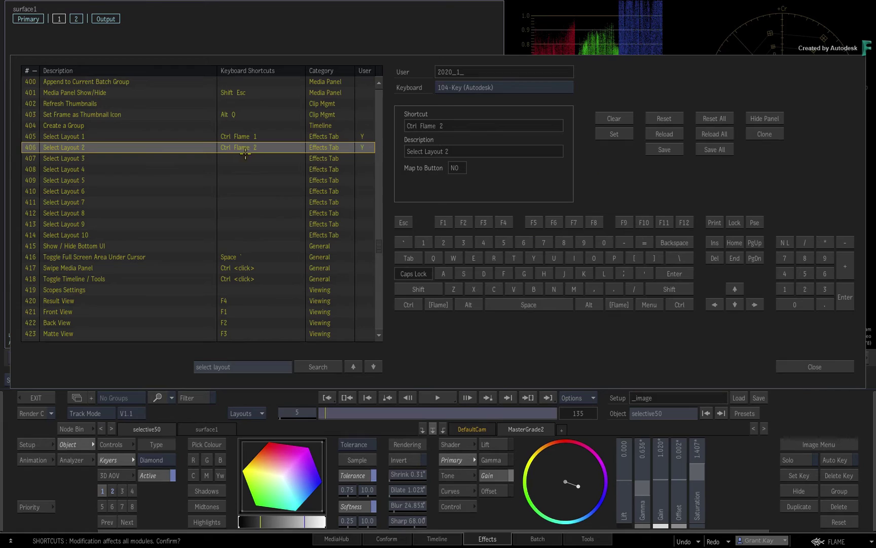
Step: Assign the shortcut Ctrl Flame 3 to Select Layout 5 and confirm the modification
{"action": "left_click", "coordinate": [241, 179]}
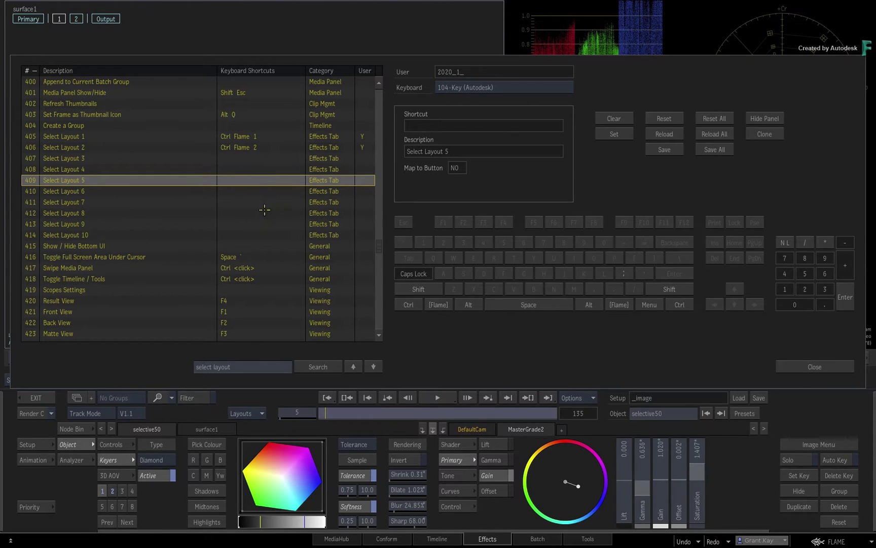
{"action": "key", "text": "ctrl+super"}
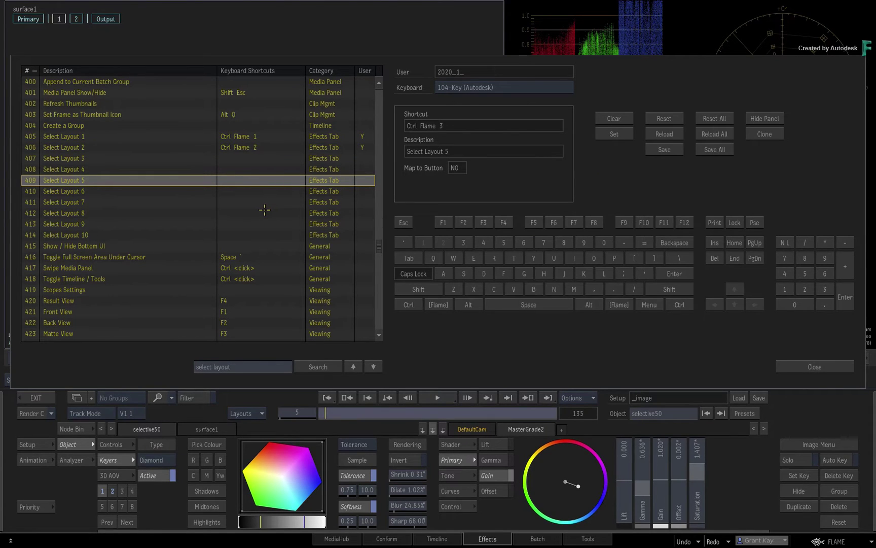
{"action": "left_click", "coordinate": [615, 134]}
{"action": "left_click", "coordinate": [622, 133]}
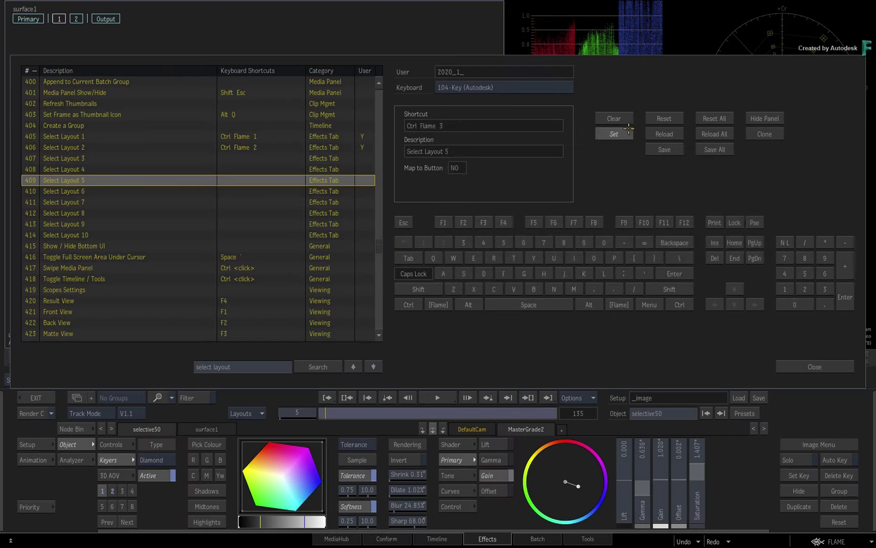
Step: Save all local and global keyboard shortcuts, close the editor, and check the shortcuts listed beside the layouts
{"action": "left_click", "coordinate": [715, 149]}
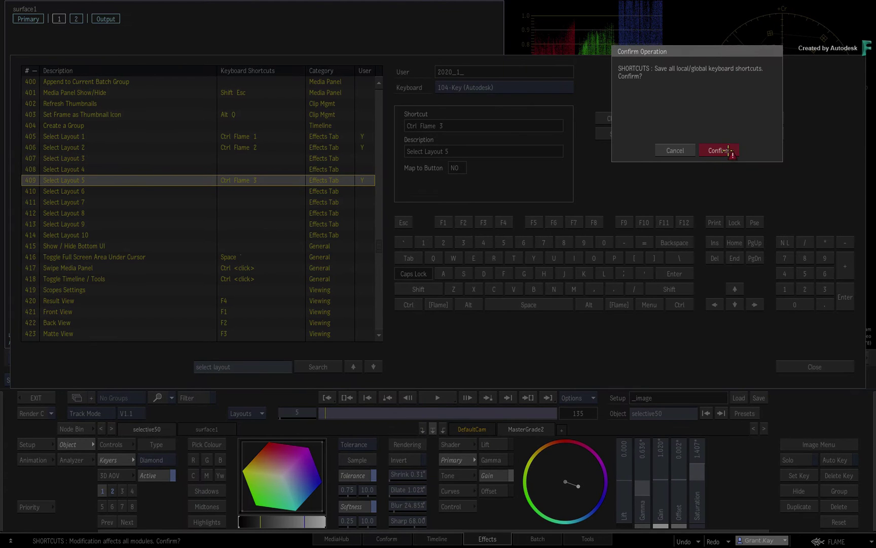
{"action": "left_click", "coordinate": [729, 151]}
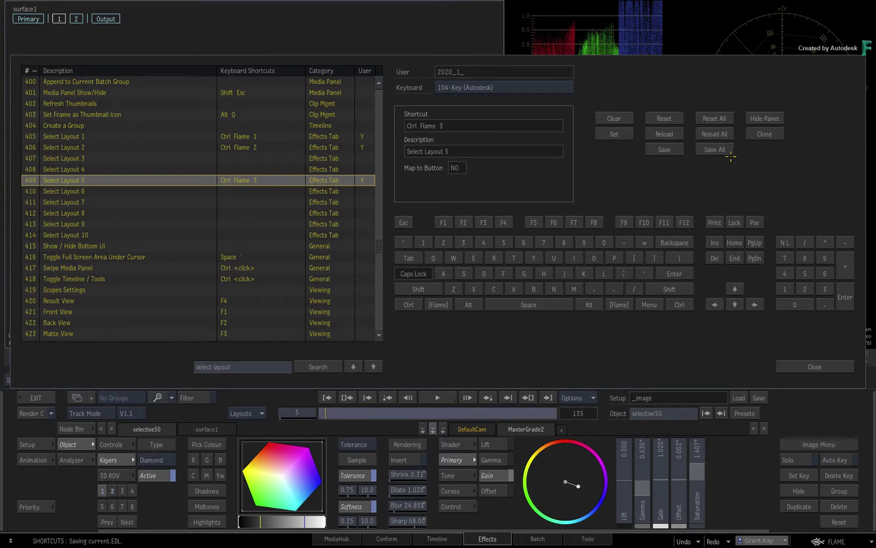
{"action": "left_click", "coordinate": [806, 368]}
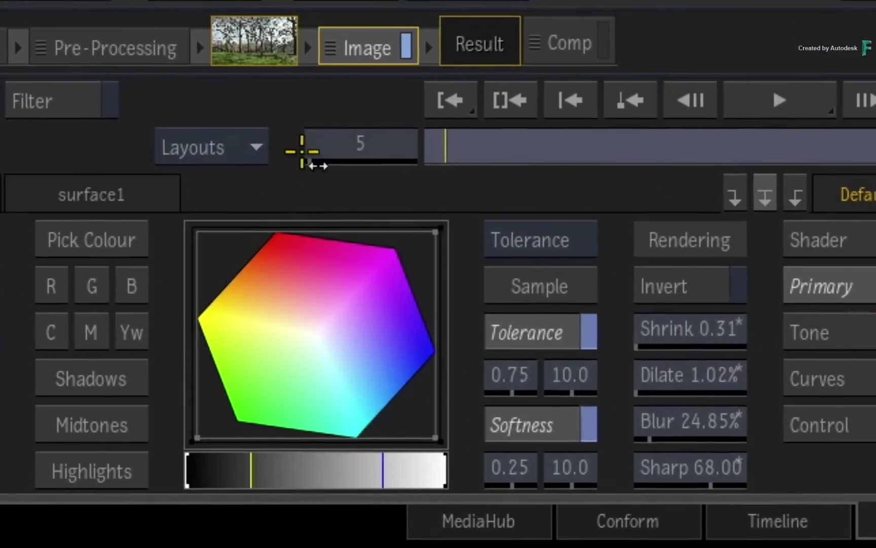
{"action": "left_click", "coordinate": [262, 413]}
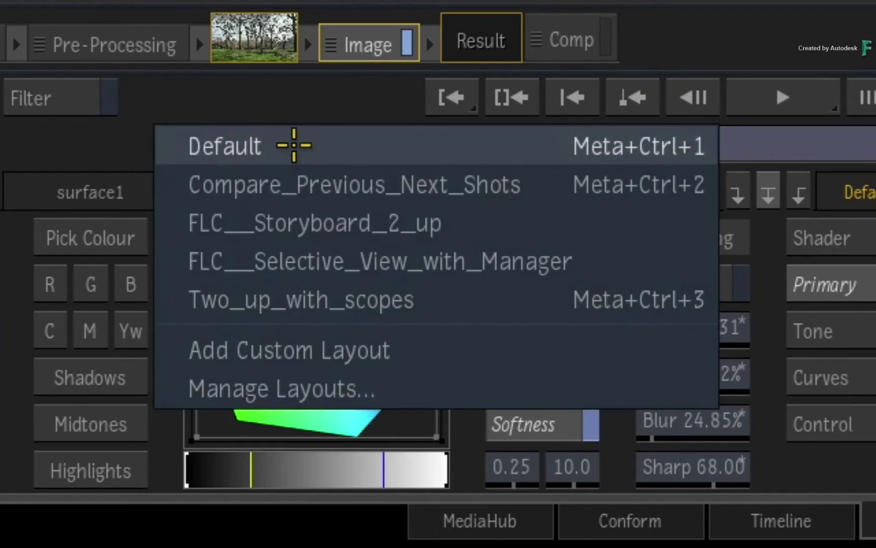
{"action": "left_click", "coordinate": [286, 146]}
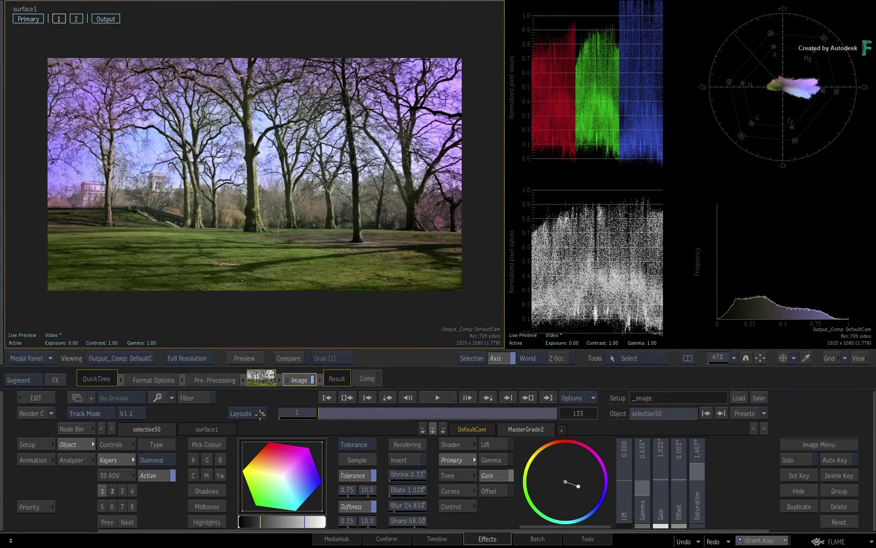
Step: In the layout manager, reassign Select Layout 5 (Ctrl Flame 3) to the FLC__Storyboard_2_up layout
{"action": "left_click", "coordinate": [260, 413]}
{"action": "left_click", "coordinate": [284, 493]}
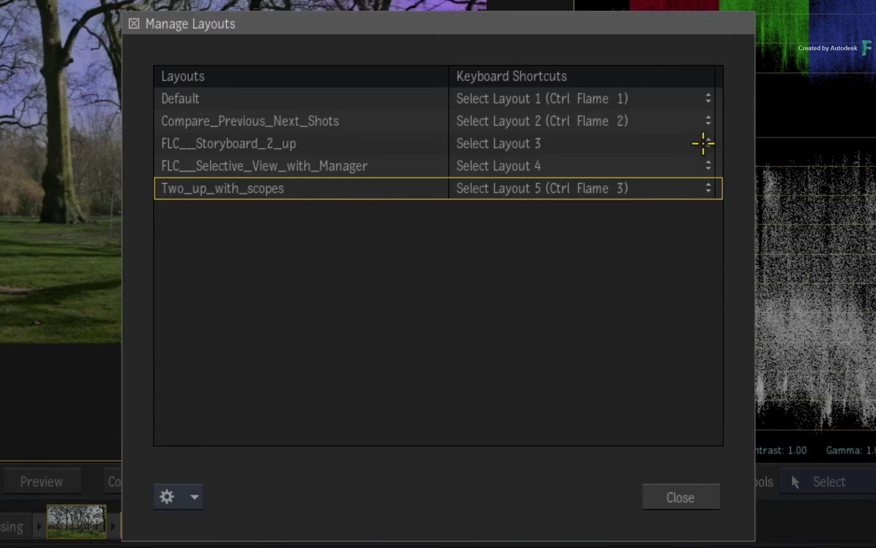
{"action": "left_click", "coordinate": [703, 144]}
{"action": "left_click", "coordinate": [667, 191]}
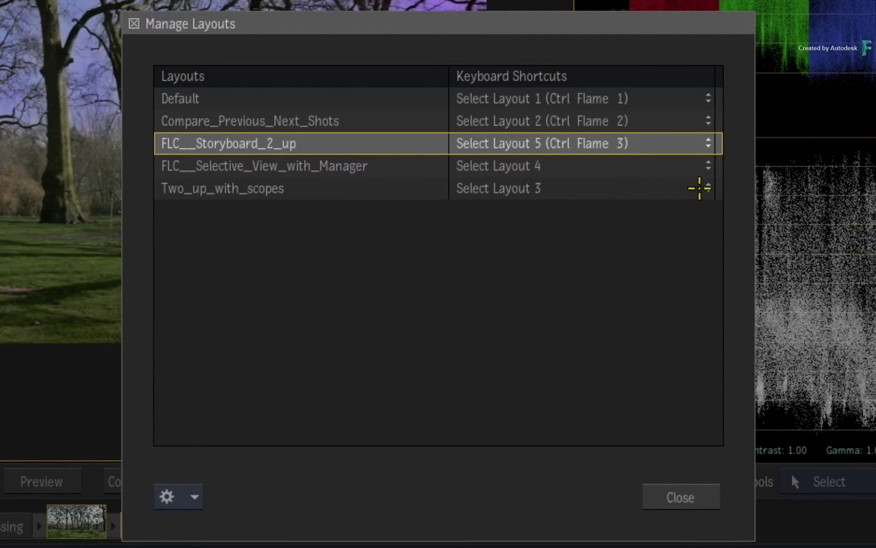
Step: Give Select Layout 5 (Ctrl Flame 3) back to Two_up_with_scopes and close the layout manager
{"action": "left_click", "coordinate": [699, 188]}
{"action": "left_click", "coordinate": [662, 243]}
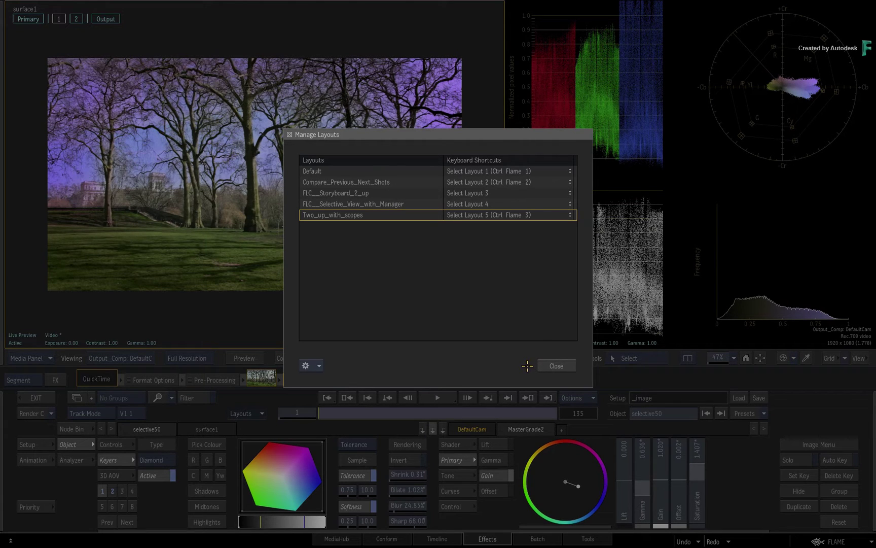
{"action": "left_click", "coordinate": [544, 366]}
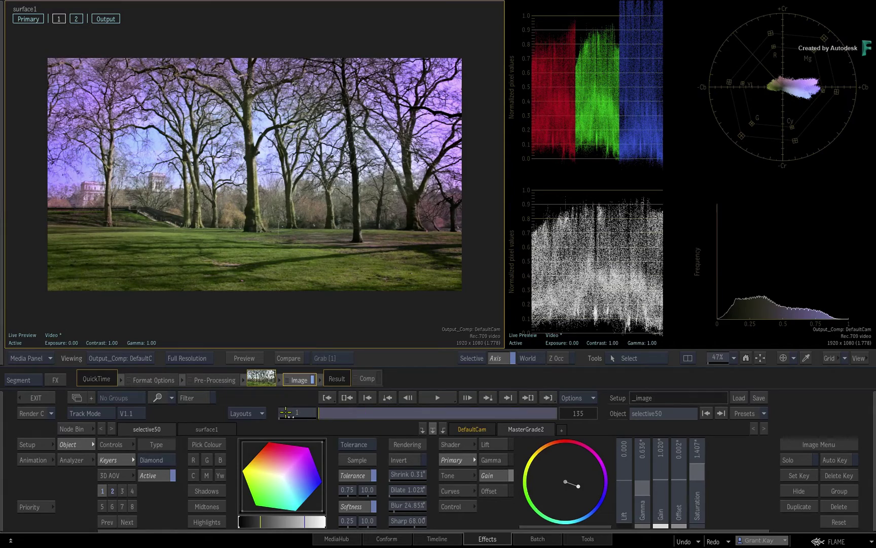
Step: Switch to the FLC__Storyboard_2_up layout and scrub through the park shot to frame 45
{"action": "left_click", "coordinate": [262, 413]}
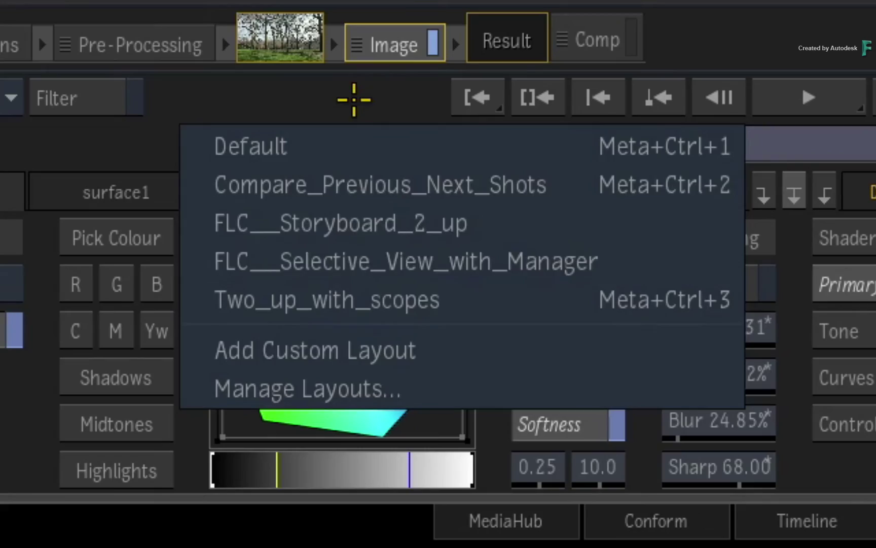
{"action": "left_click", "coordinate": [354, 100]}
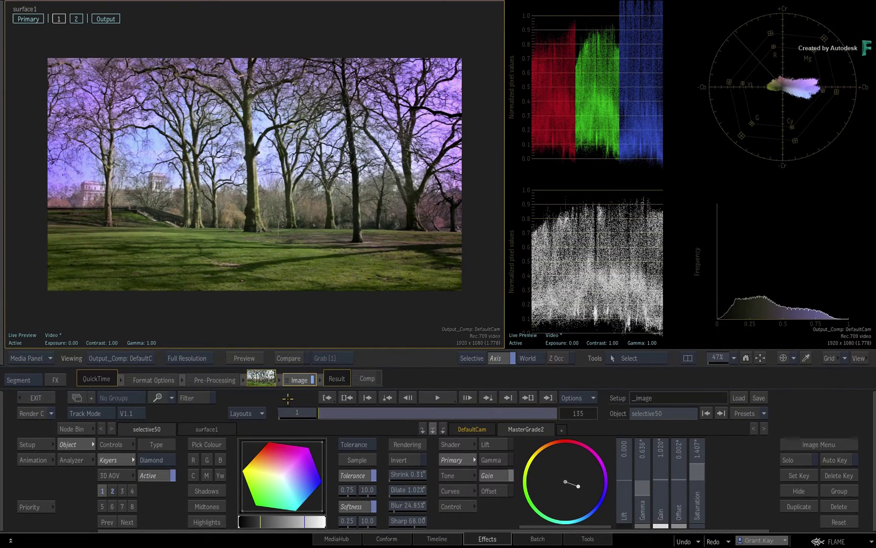
{"action": "left_click", "coordinate": [264, 413]}
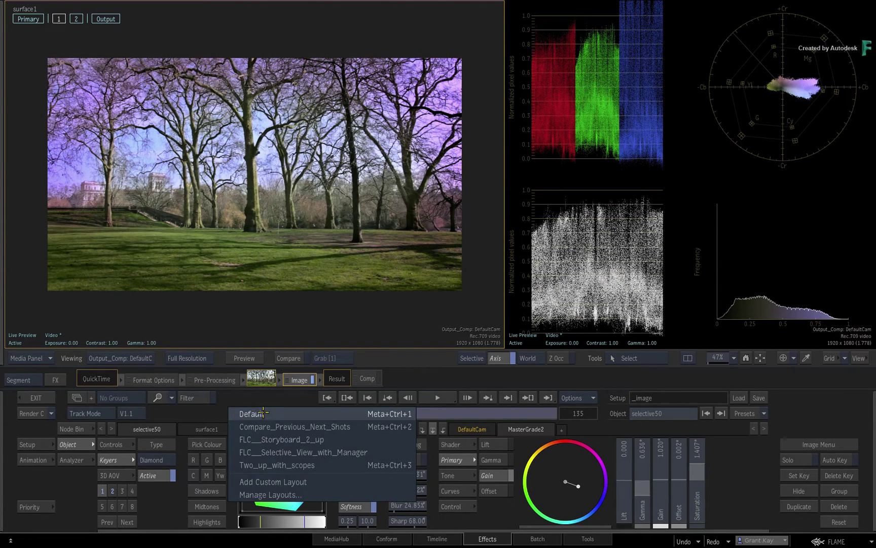
{"action": "left_click", "coordinate": [233, 439]}
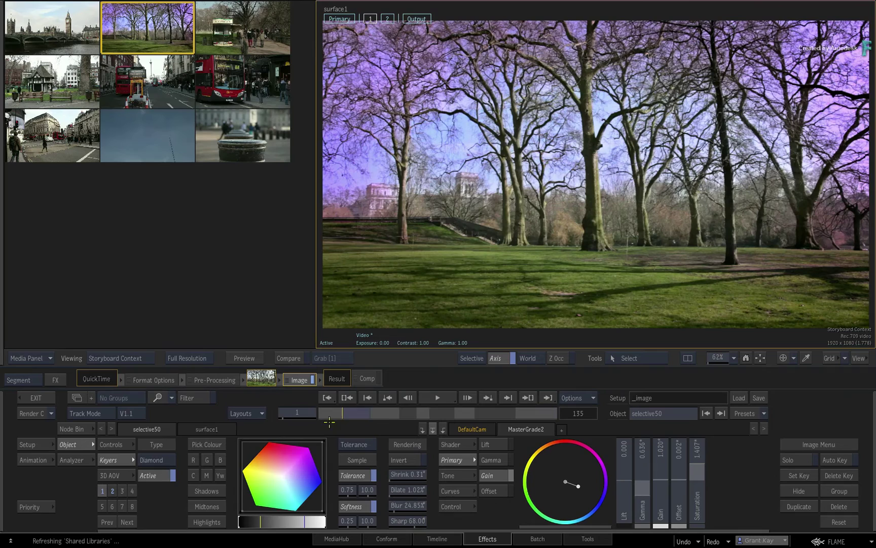
{"action": "left_click_drag", "start_coordinate": [352, 414], "coordinate": [355, 414]}
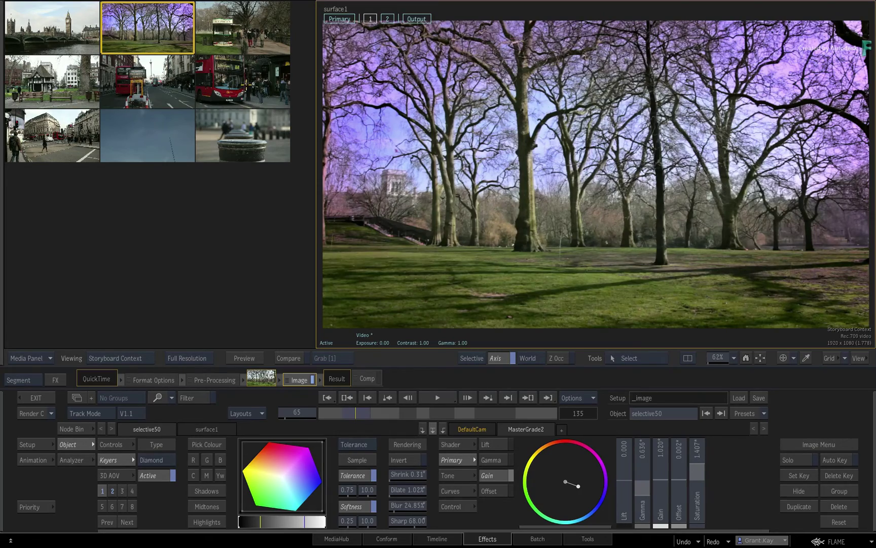
{"action": "mouse_move", "coordinate": [358, 412]}
{"action": "left_mouse_down"}
{"action": "mouse_move", "coordinate": [417, 409]}
{"action": "mouse_move", "coordinate": [350, 409]}
{"action": "left_mouse_up"}
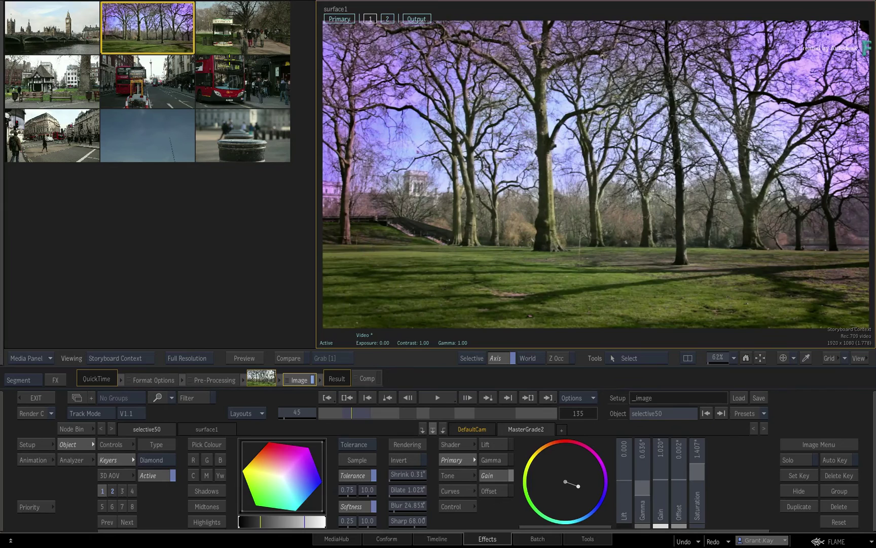
Step: Step through several shots in the storyboard, return to the purple-sky park shot, and scrub to frame 62
{"action": "left_click", "coordinate": [231, 74]}
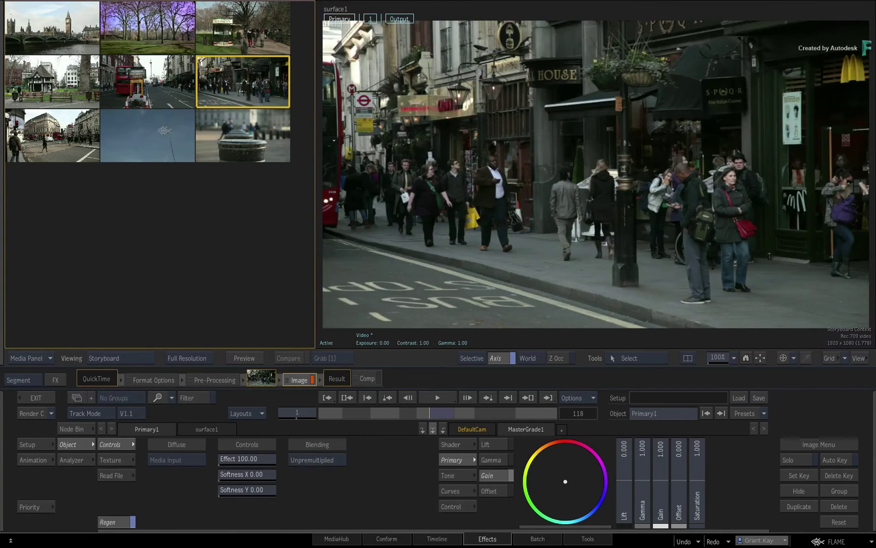
{"action": "left_click", "coordinate": [147, 81]}
{"action": "left_click", "coordinate": [162, 135]}
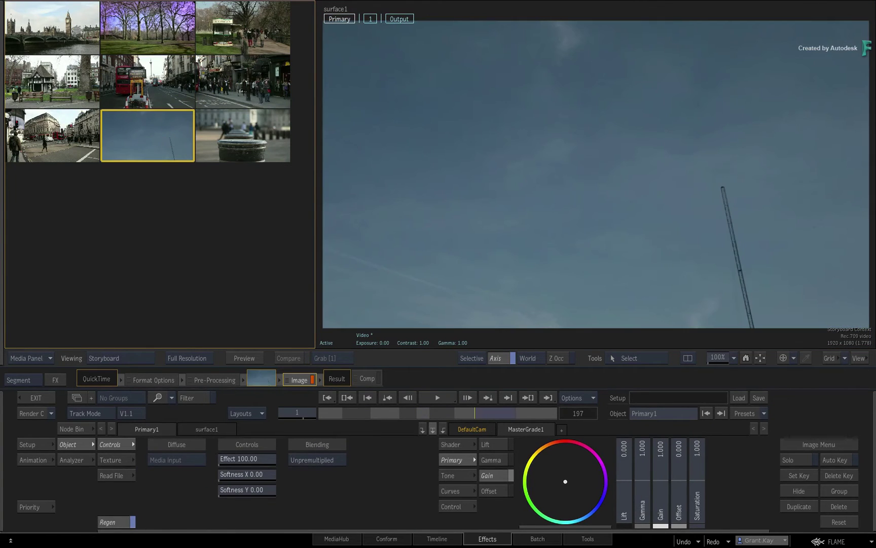
{"action": "left_click", "coordinate": [76, 30]}
{"action": "left_click", "coordinate": [150, 28]}
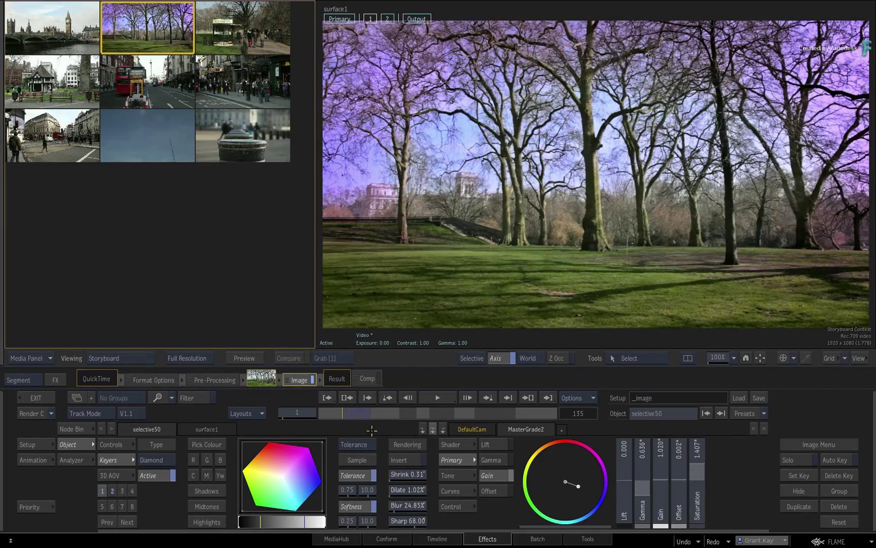
{"action": "mouse_move", "coordinate": [351, 413]}
{"action": "left_mouse_down"}
{"action": "mouse_move", "coordinate": [405, 410]}
{"action": "mouse_move", "coordinate": [347, 411]}
{"action": "mouse_move", "coordinate": [355, 412]}
{"action": "left_mouse_up"}
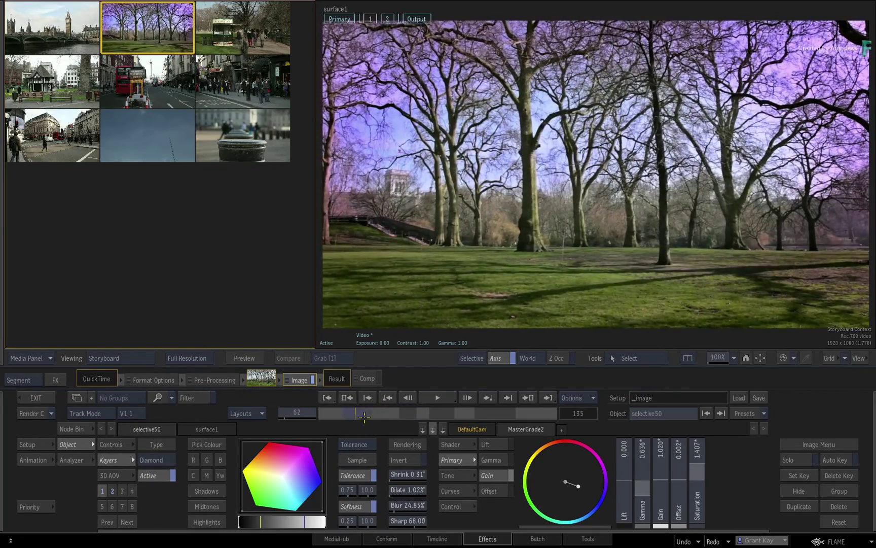
Step: Switch to the FLC__Selective_View_with_Manager layout and scrub the shot to frame 27
{"action": "left_click", "coordinate": [253, 413]}
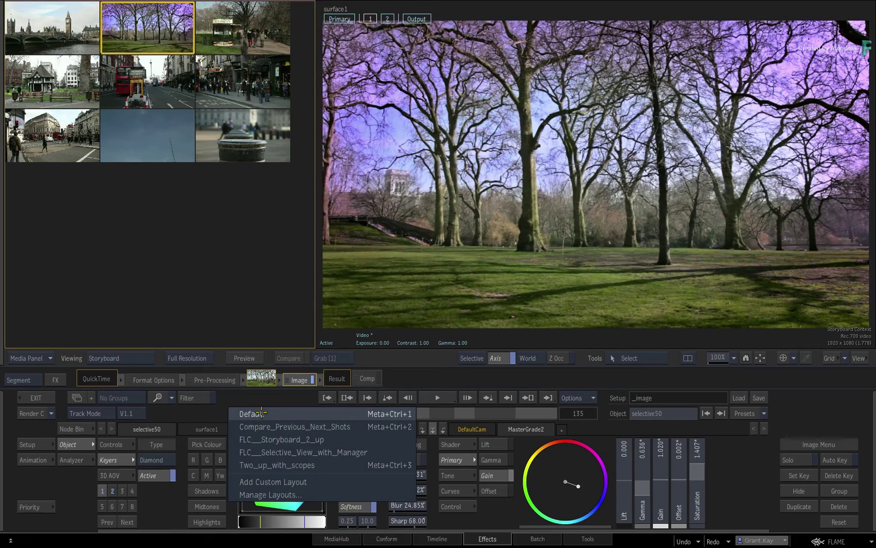
{"action": "left_click", "coordinate": [268, 453]}
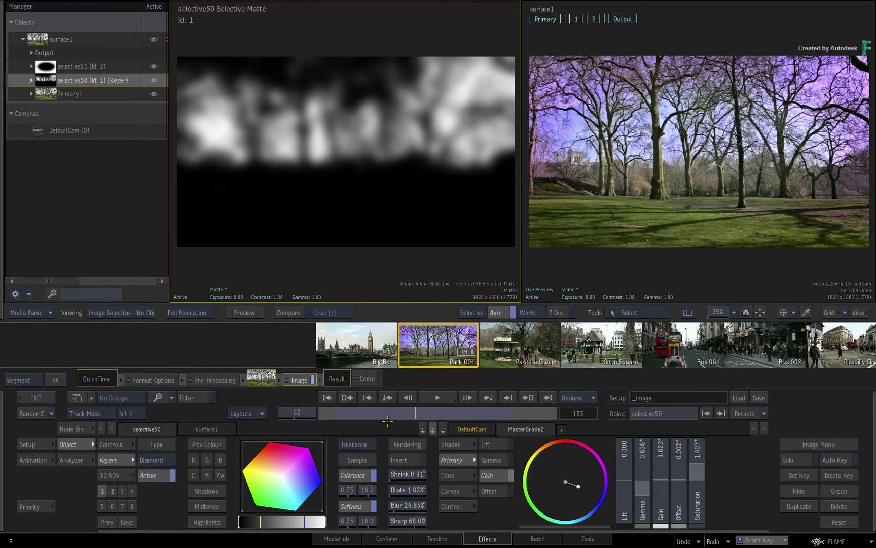
{"action": "left_click_drag", "start_coordinate": [406, 412], "coordinate": [379, 407]}
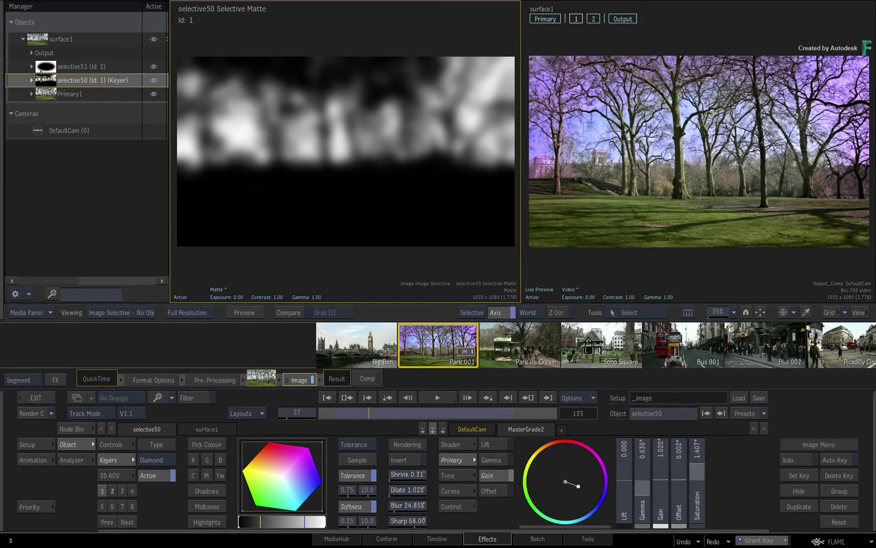
Step: Select selective51 in the object list to view its matte, and scrub the shot to frame 62
{"action": "left_click", "coordinate": [44, 66]}
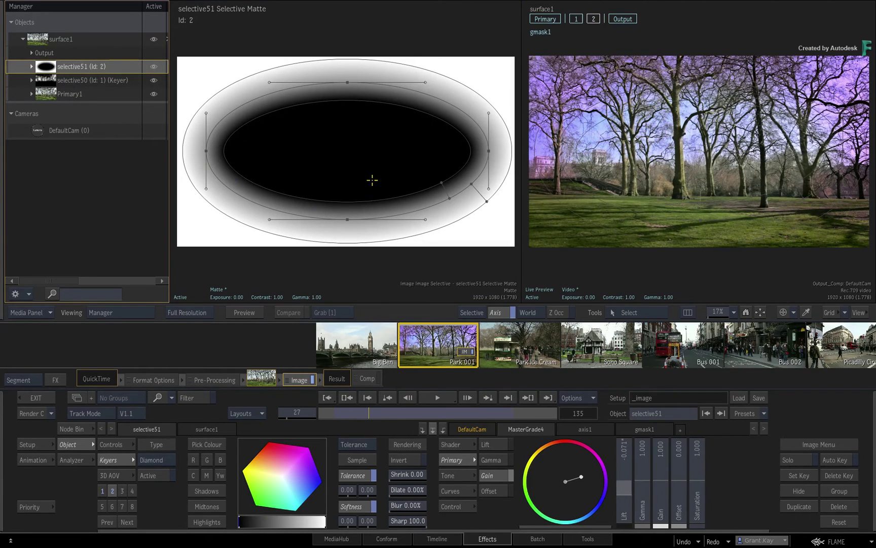
{"action": "left_click", "coordinate": [390, 412]}
{"action": "left_click_drag", "start_coordinate": [391, 408], "coordinate": [415, 409]}
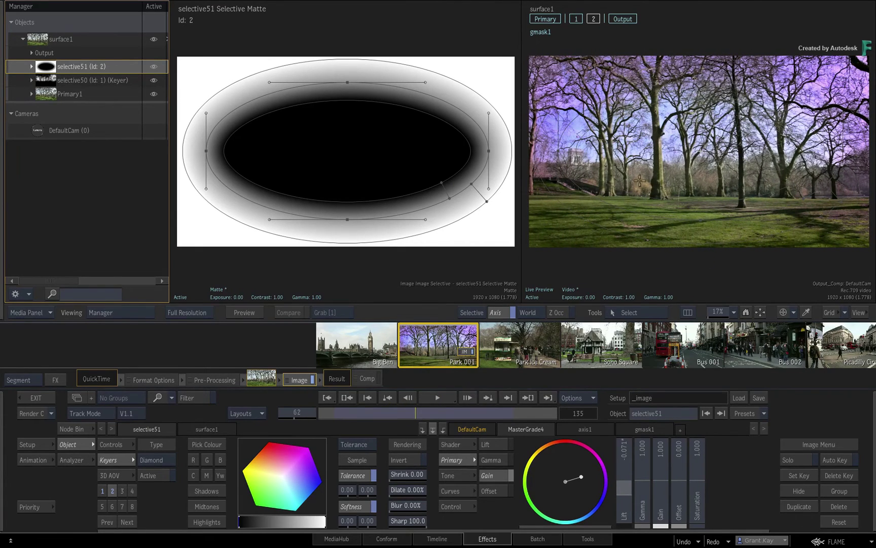
Step: Switch to the Two_up_with_scopes layout and scrub the shot back to frame 8
{"action": "left_click", "coordinate": [259, 409]}
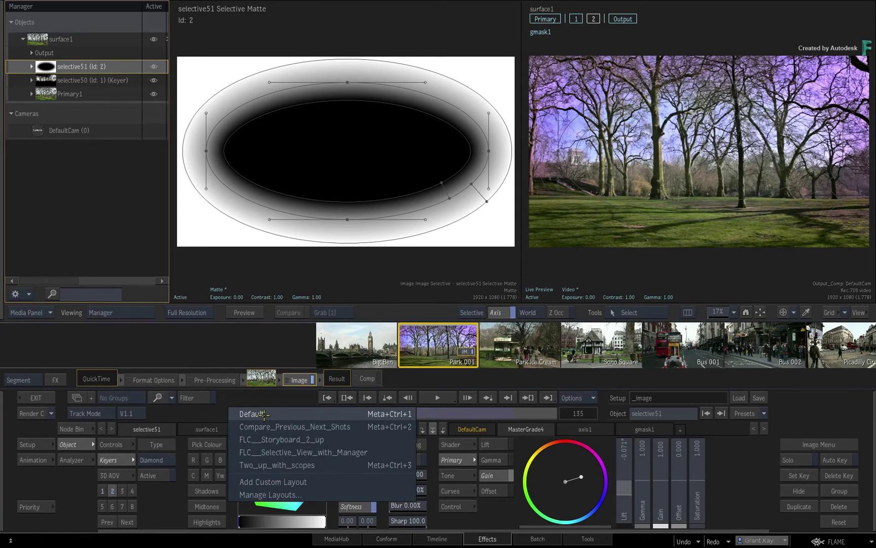
{"action": "left_click", "coordinate": [281, 464]}
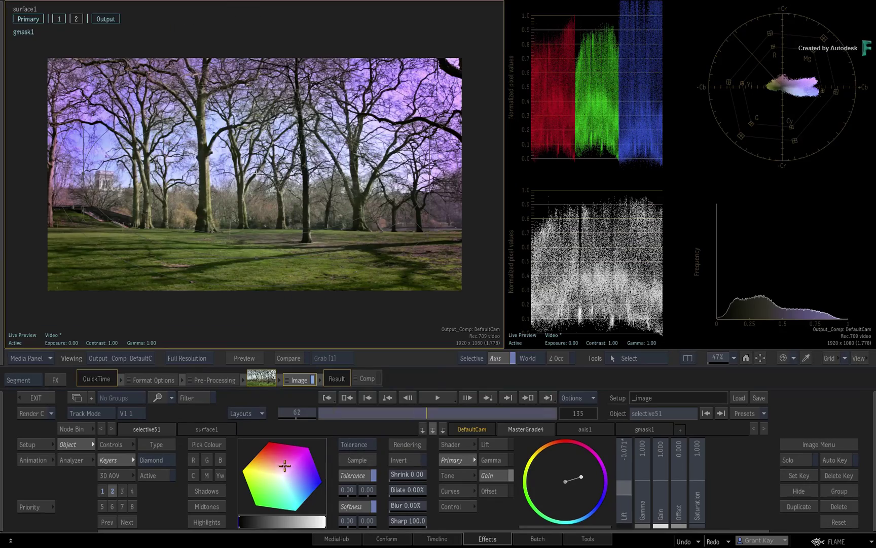
{"action": "mouse_move", "coordinate": [424, 414]}
{"action": "left_mouse_down"}
{"action": "mouse_move", "coordinate": [345, 414]}
{"action": "mouse_move", "coordinate": [432, 413]}
{"action": "left_mouse_up"}
{"action": "left_click", "coordinate": [388, 398]}
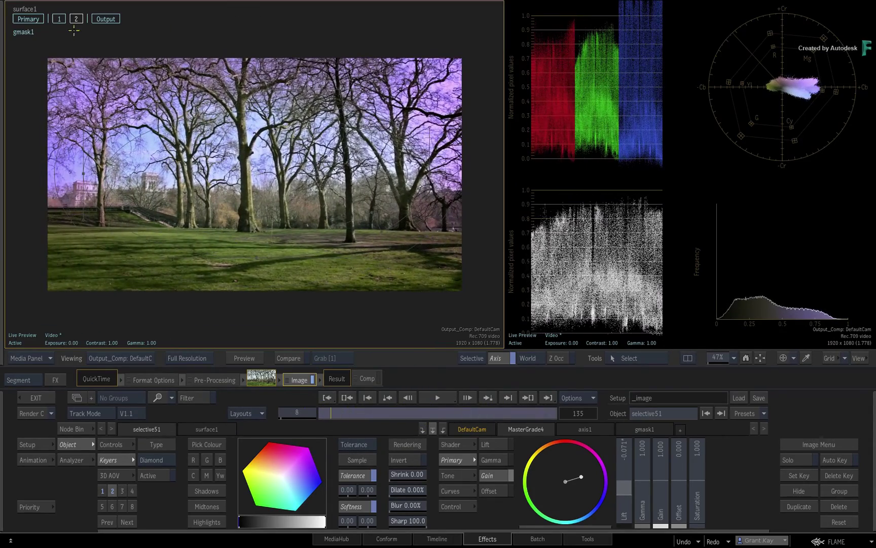
Step: Select selective 1 on the surface and slightly shift its gain colour balance on the colour wheel
{"action": "left_click", "coordinate": [59, 19]}
{"action": "left_click_drag", "start_coordinate": [583, 481], "coordinate": [565, 510]}
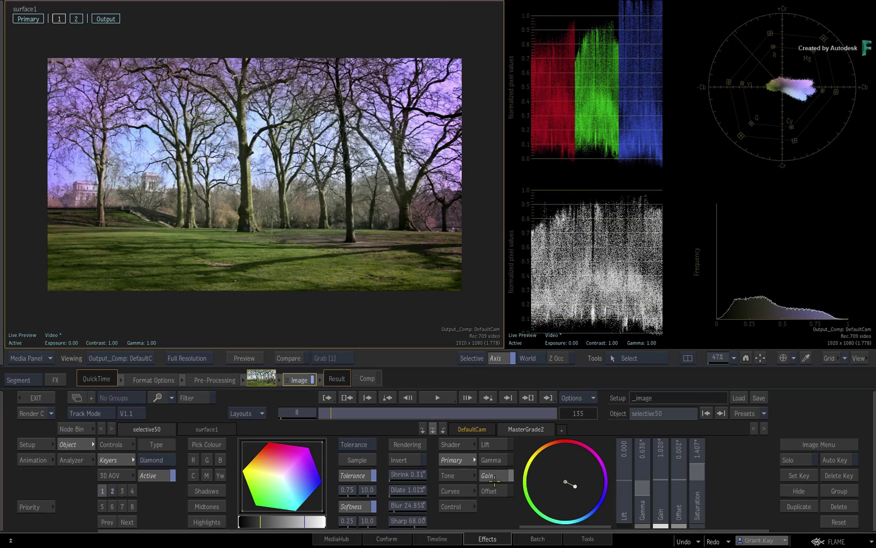
Step: Cycle through the saved layouts, including FLC__Storyboard_2_up and FLC__Selective_View_with_Manager
{"action": "left_click", "coordinate": [258, 410]}
{"action": "left_click", "coordinate": [259, 426]}
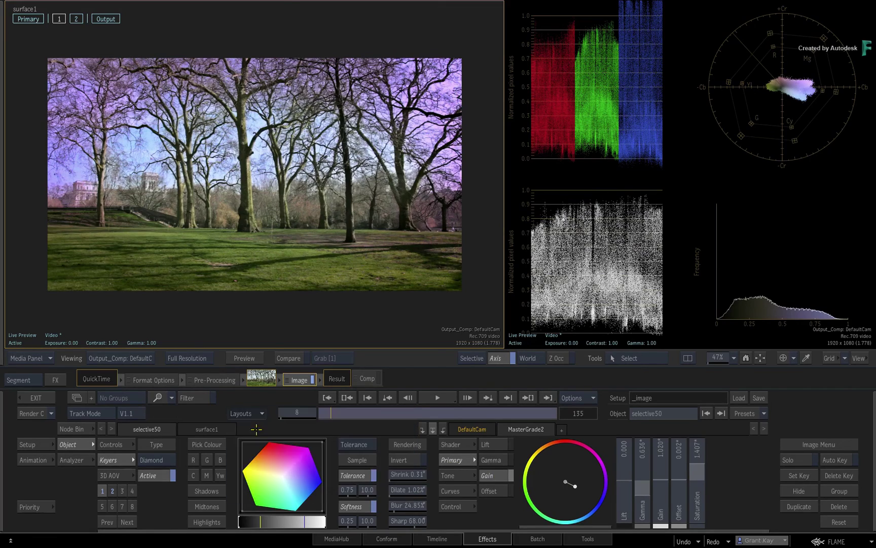
{"action": "left_click", "coordinate": [258, 410]}
{"action": "left_click", "coordinate": [261, 440]}
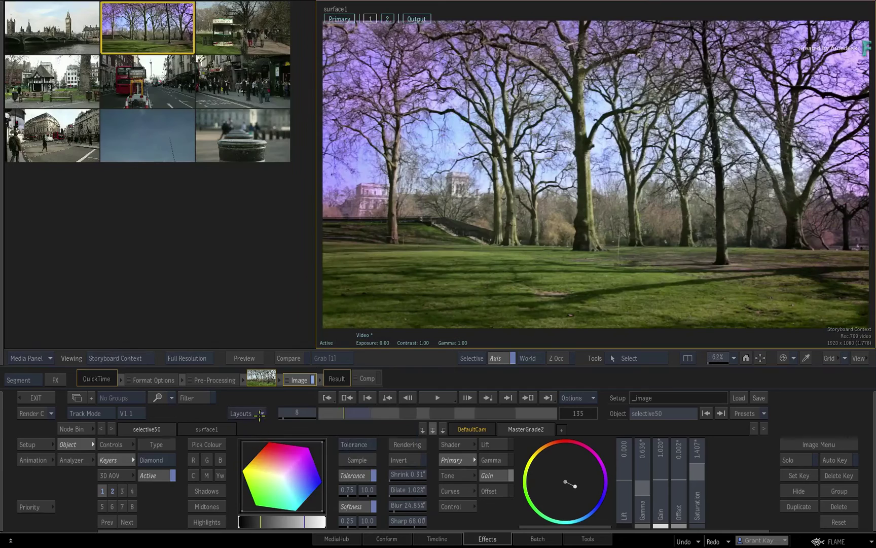
{"action": "left_click", "coordinate": [260, 410]}
{"action": "left_click", "coordinate": [303, 451]}
{"action": "left_click", "coordinate": [261, 410]}
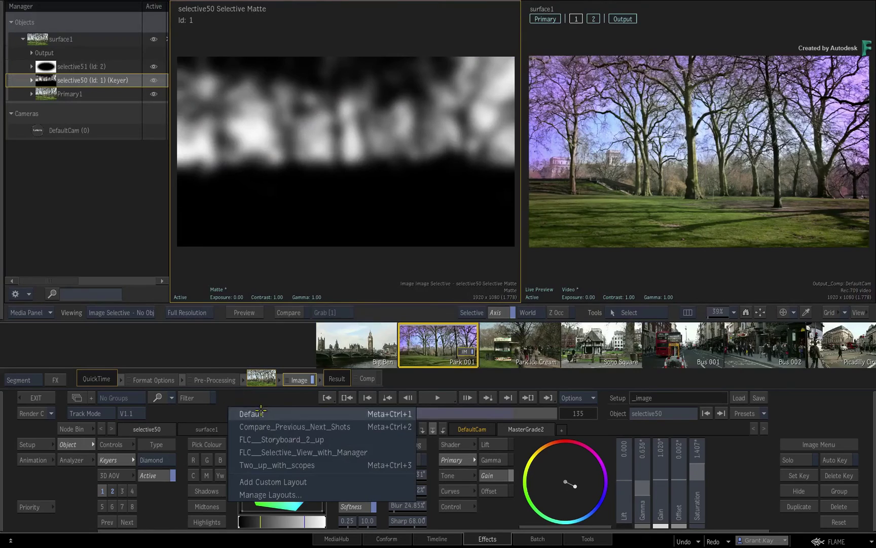
{"action": "left_click", "coordinate": [262, 463]}
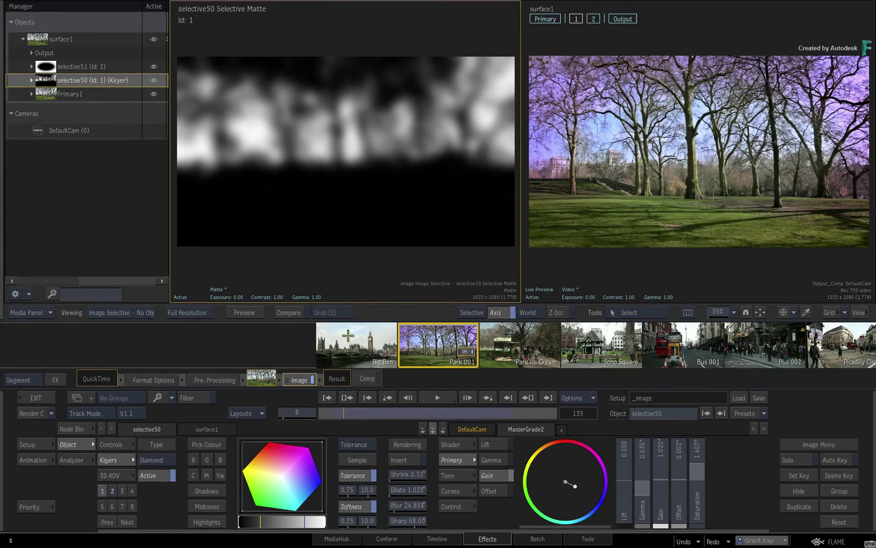